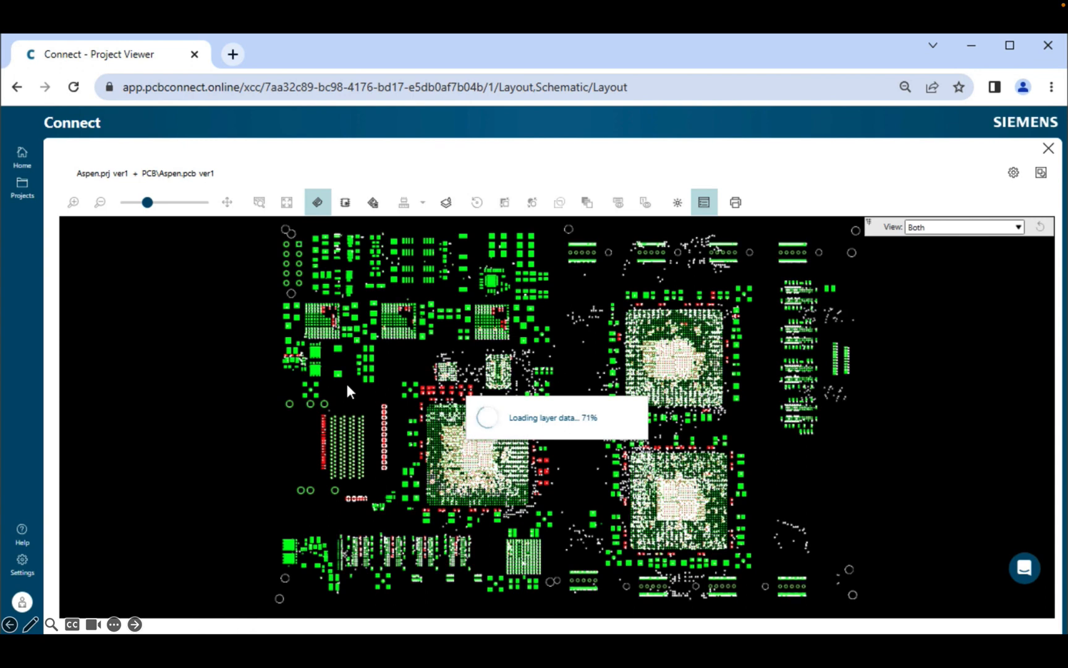
Step: Show the DDR3mem(1) schematic sheet in split view beside the board layout
click(373, 204)
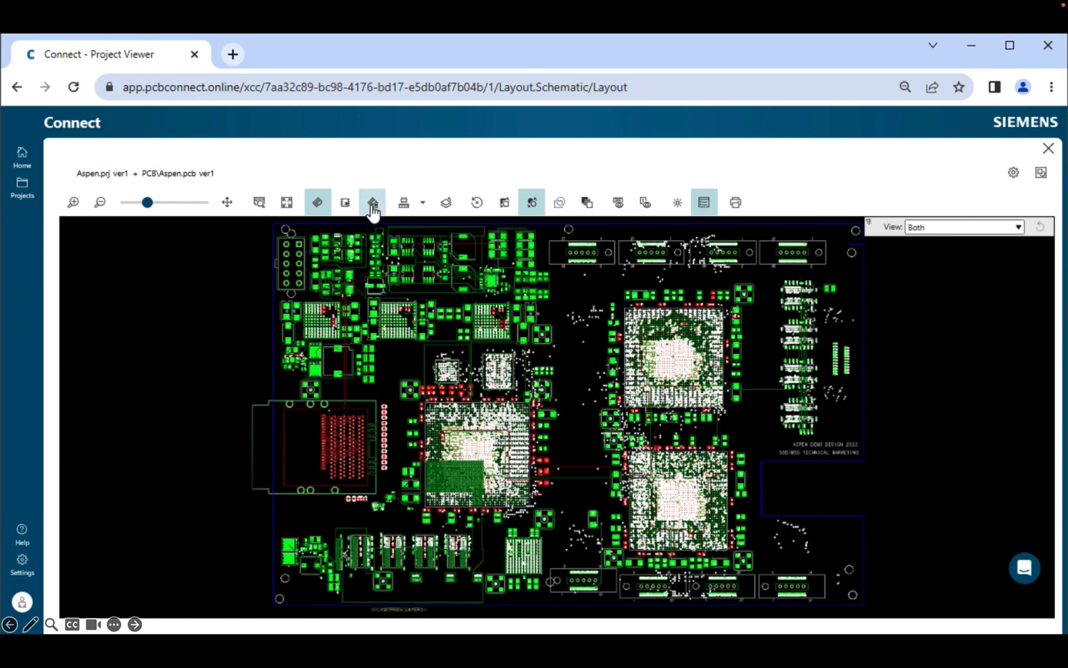
click(944, 429)
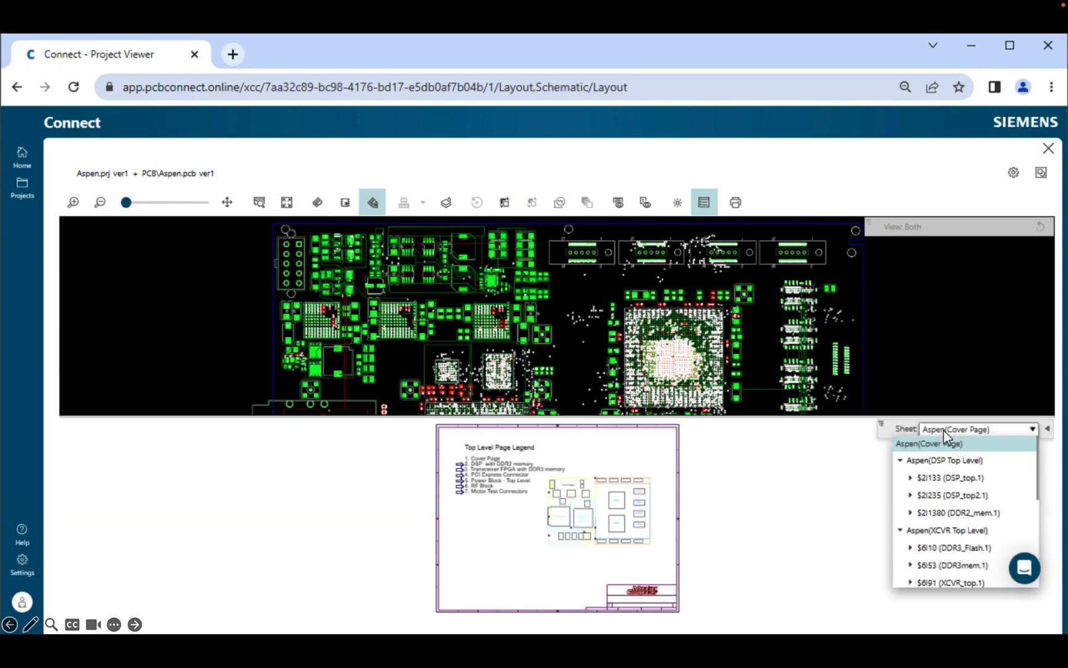
click(910, 565)
click(926, 580)
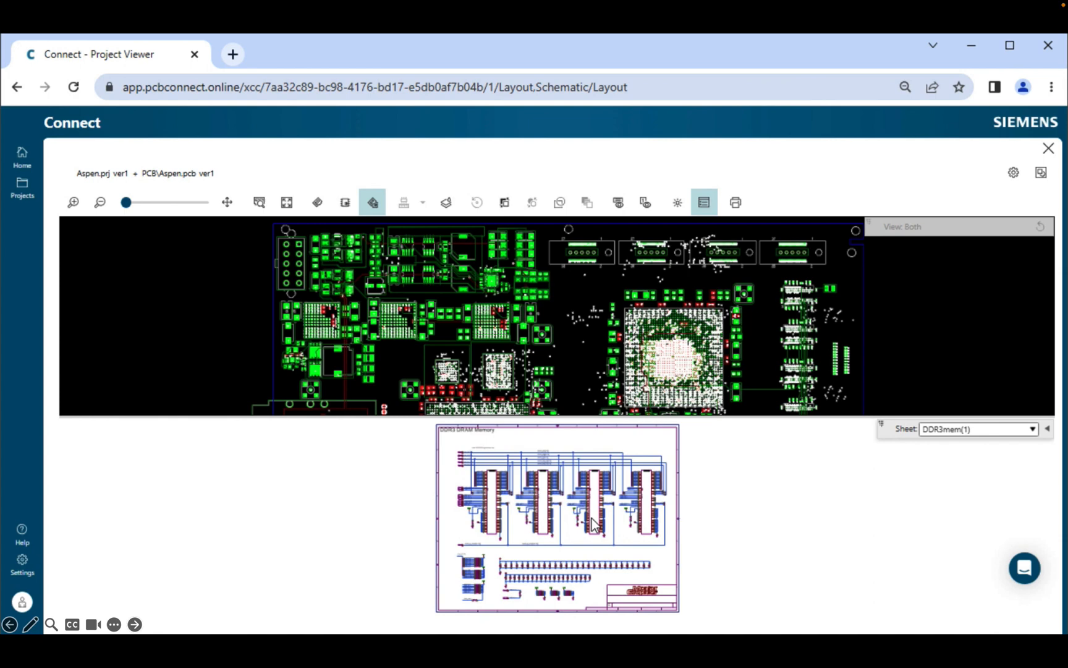
Step: Select U27 and enlarge its Pins tab to see the pin-to-net list
click(593, 524)
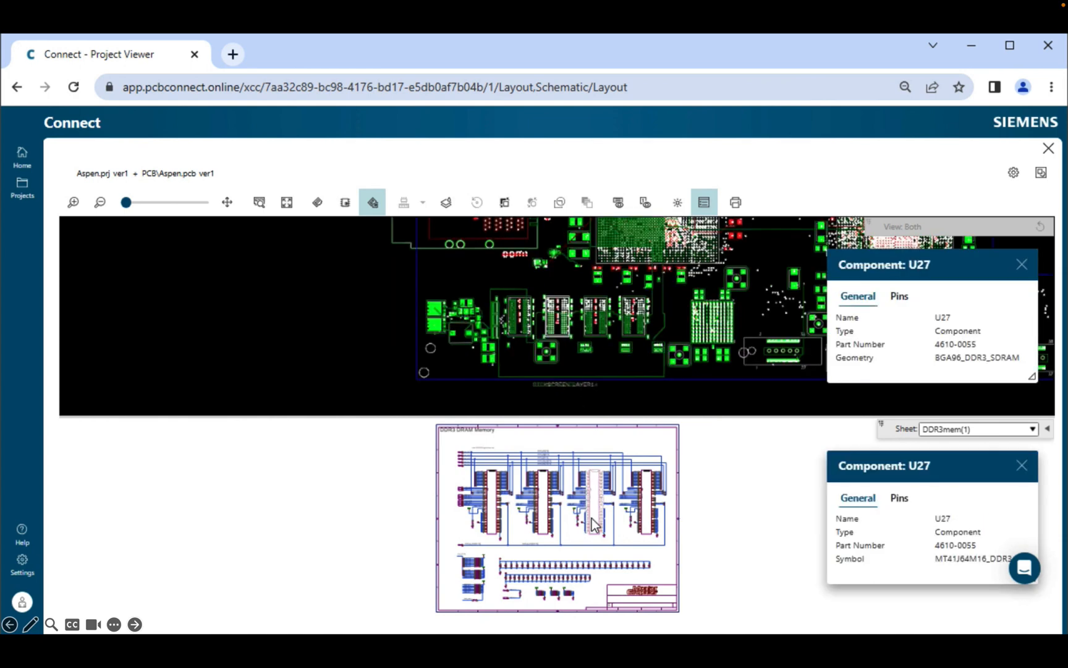
click(897, 304)
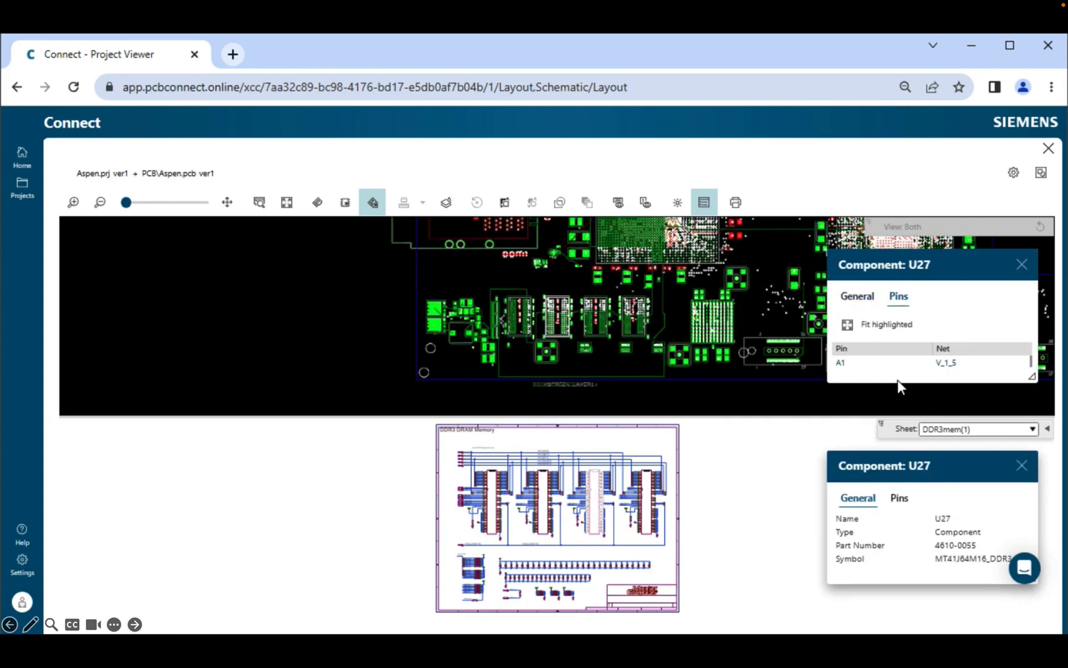
drag(899, 383, 898, 549)
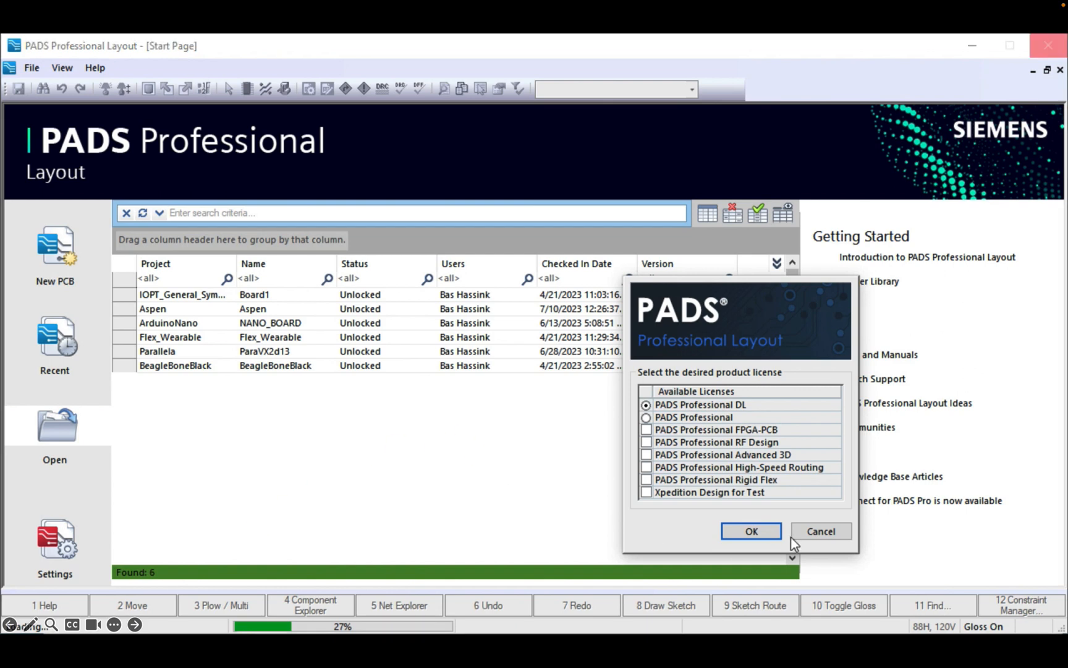
Step: Confirm the licence, apply the Loc: demo_place display scheme and fit the Aspen board in view
click(750, 532)
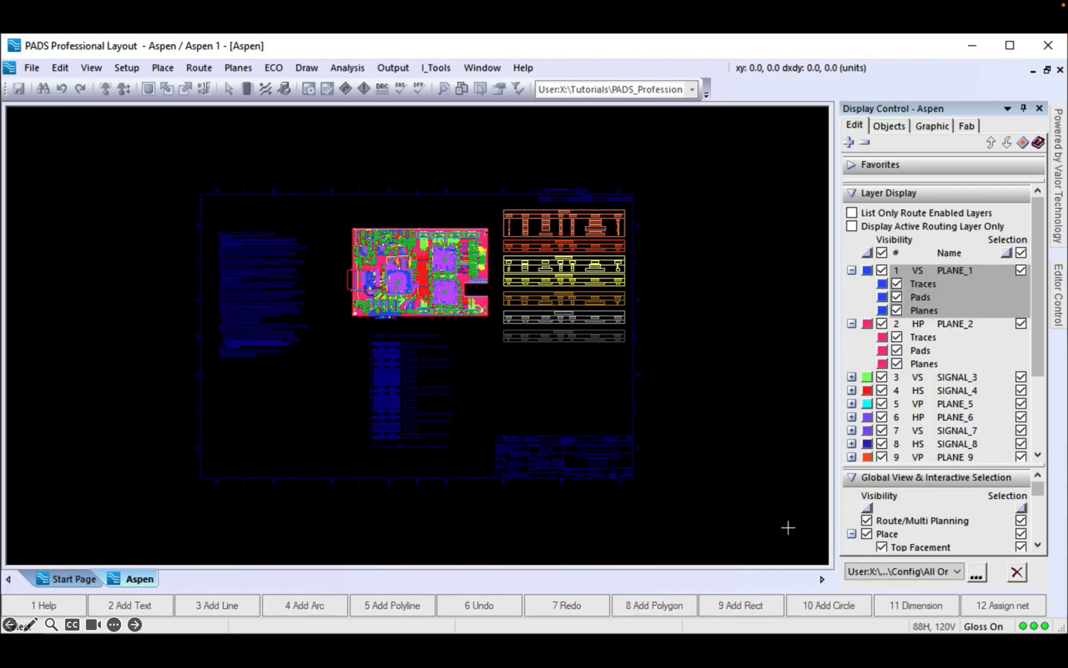
click(958, 572)
scroll(960, 524, up, 1)
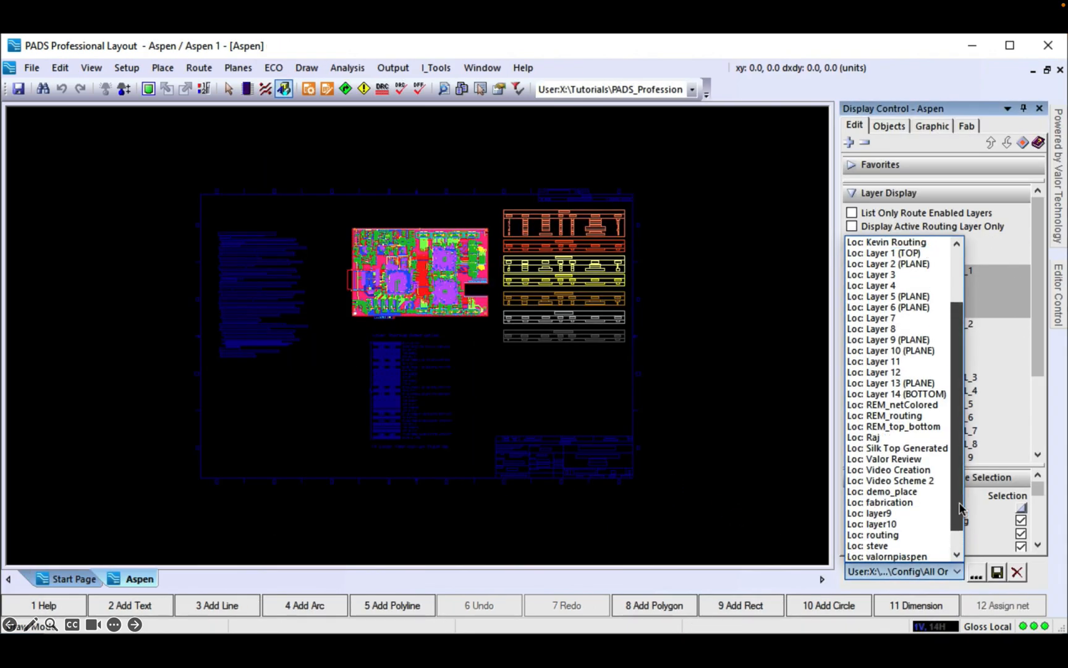
click(903, 491)
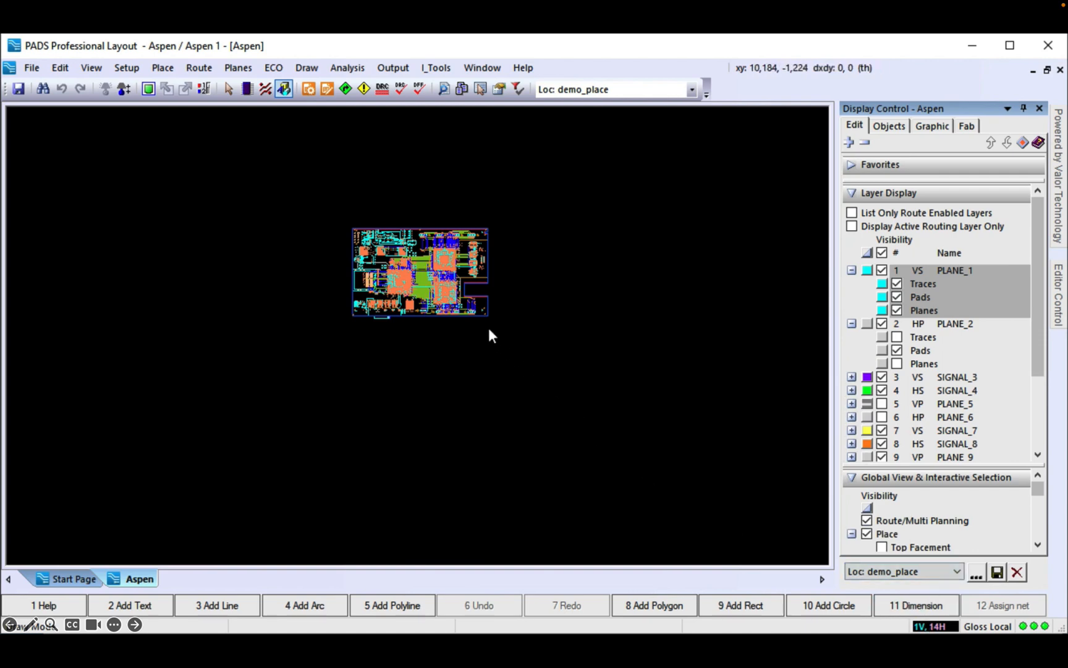
right_drag(489, 328, 317, 222)
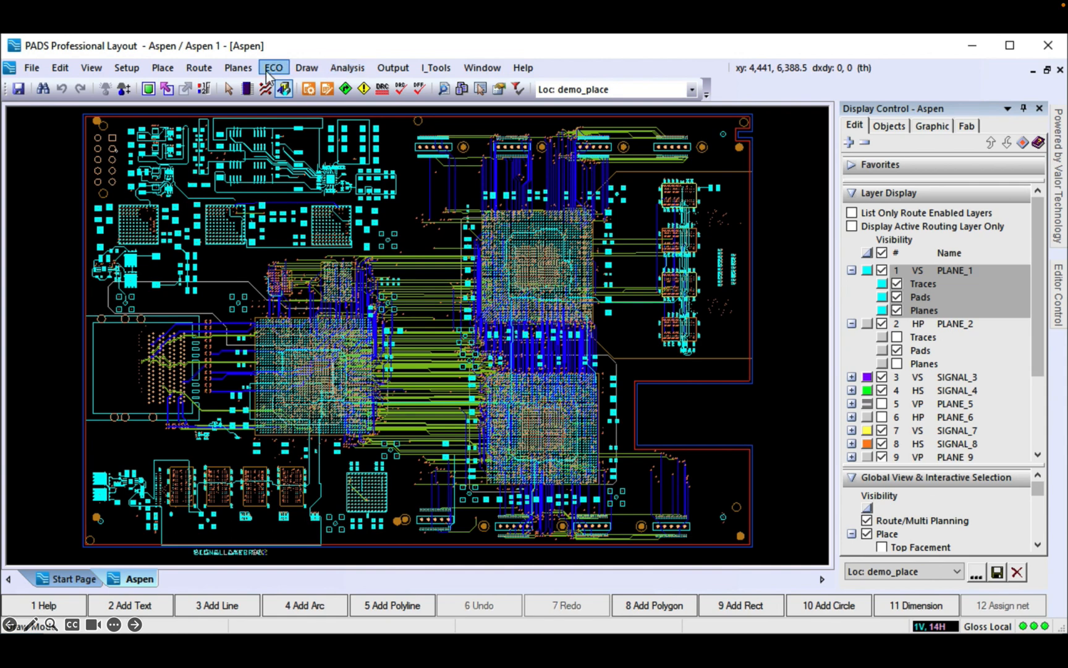
click(128, 70)
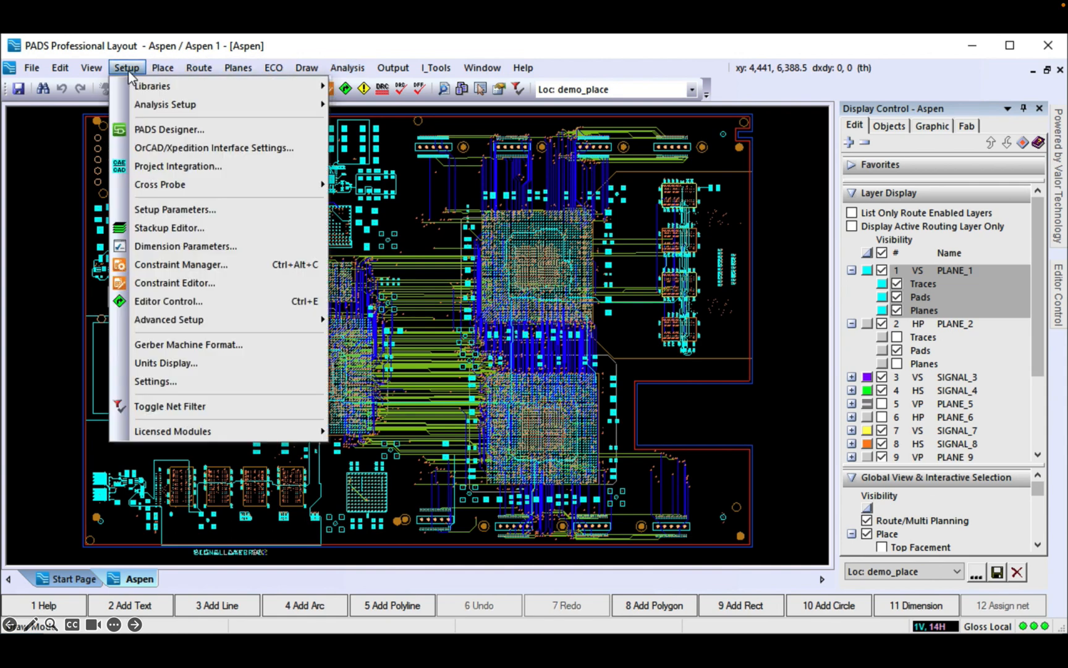
click(145, 229)
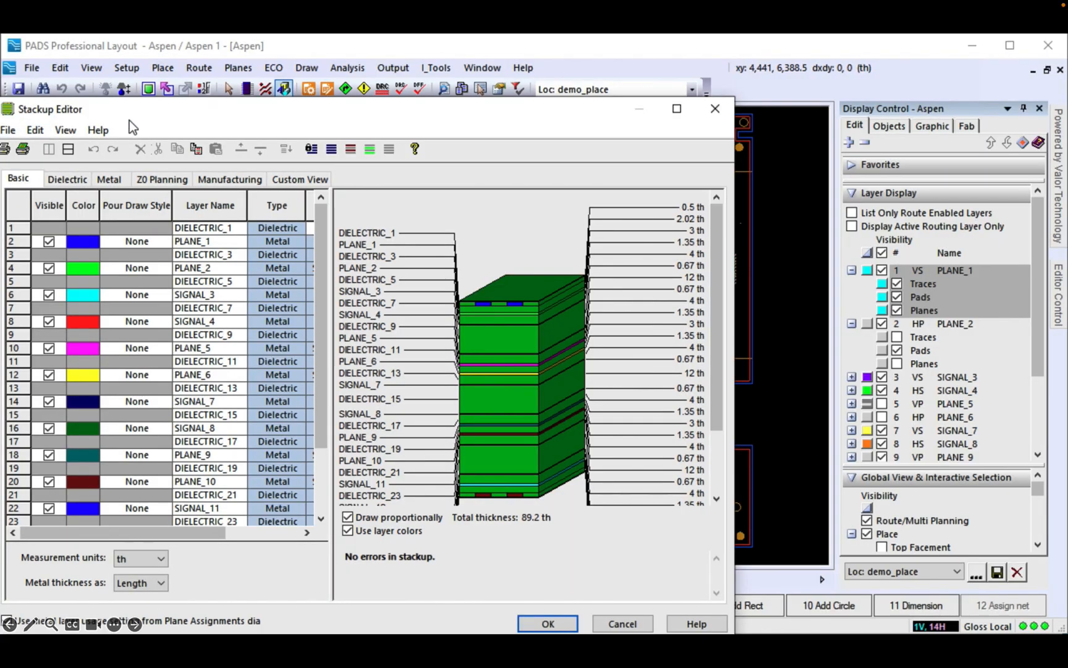
drag(137, 108, 213, 73)
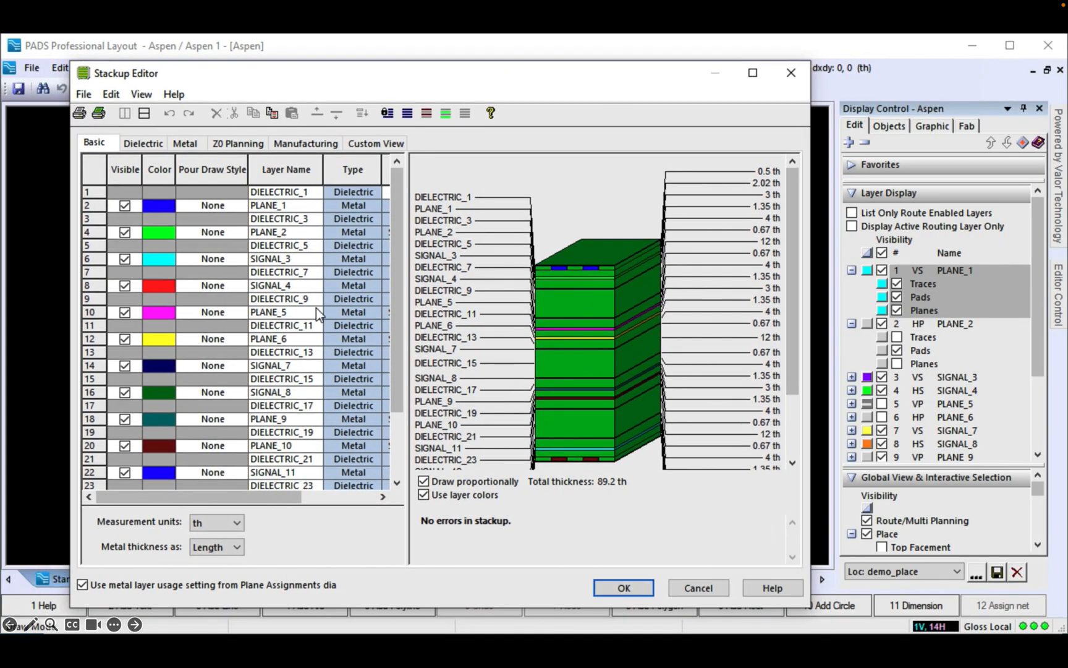
drag(408, 318, 641, 325)
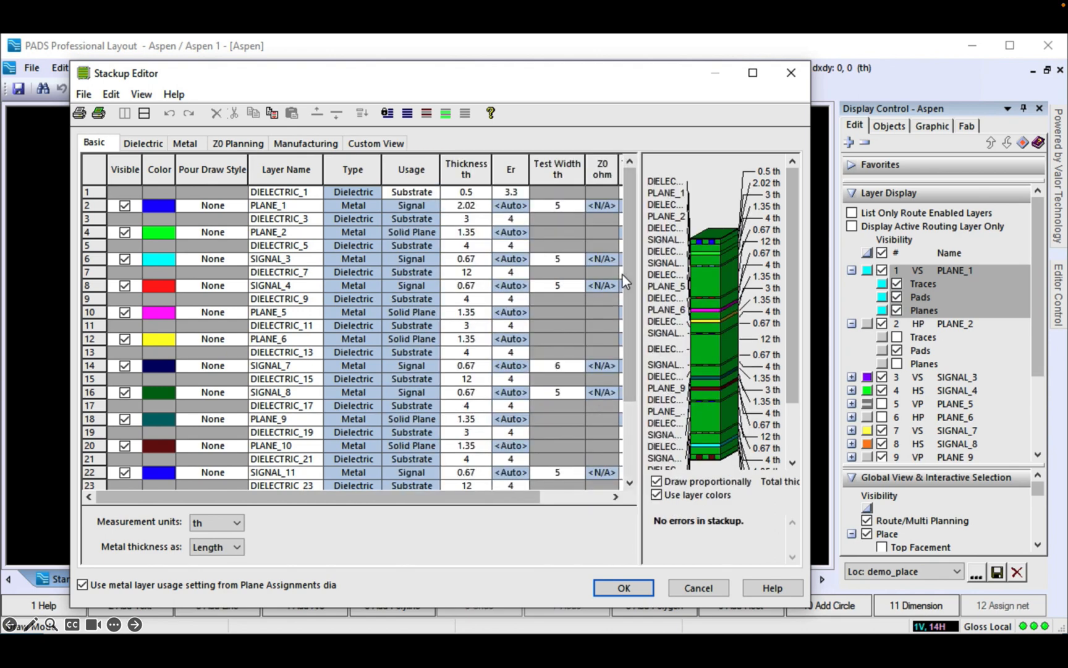
mouse_move(409, 501)
mouse_down()
mouse_move(484, 503)
mouse_move(365, 502)
mouse_up()
click(148, 146)
click(184, 144)
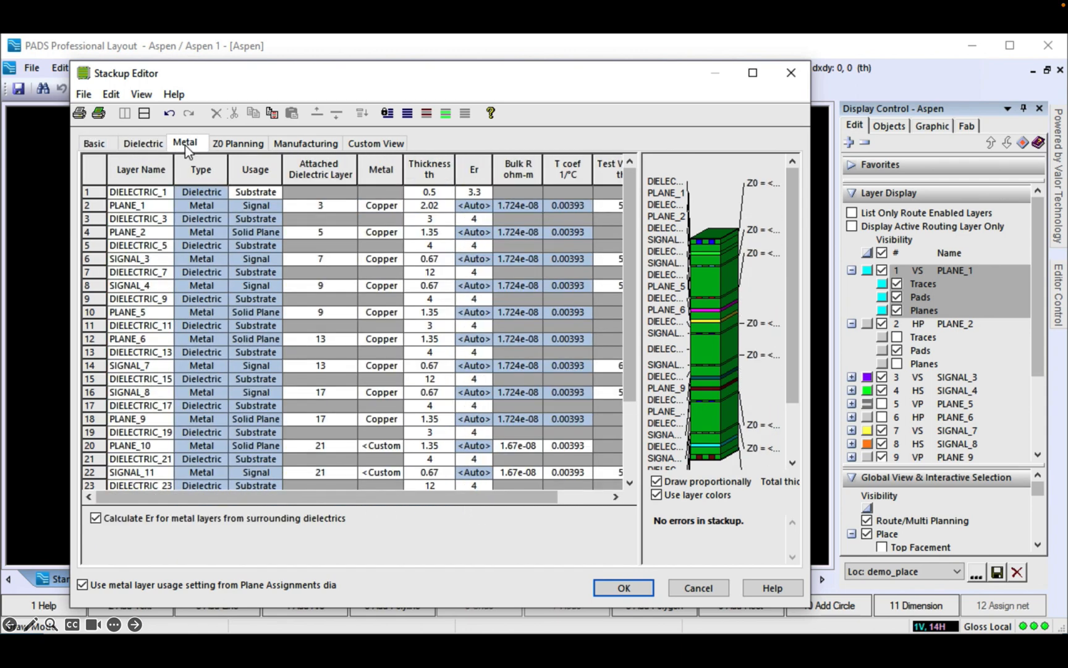
drag(303, 496, 278, 500)
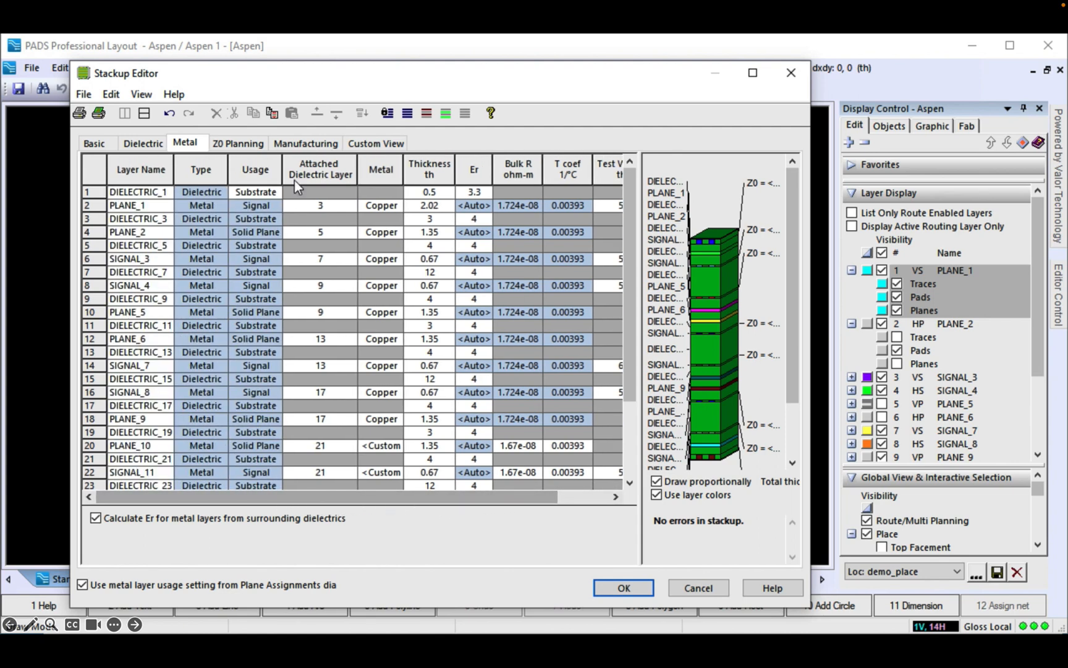
click(299, 146)
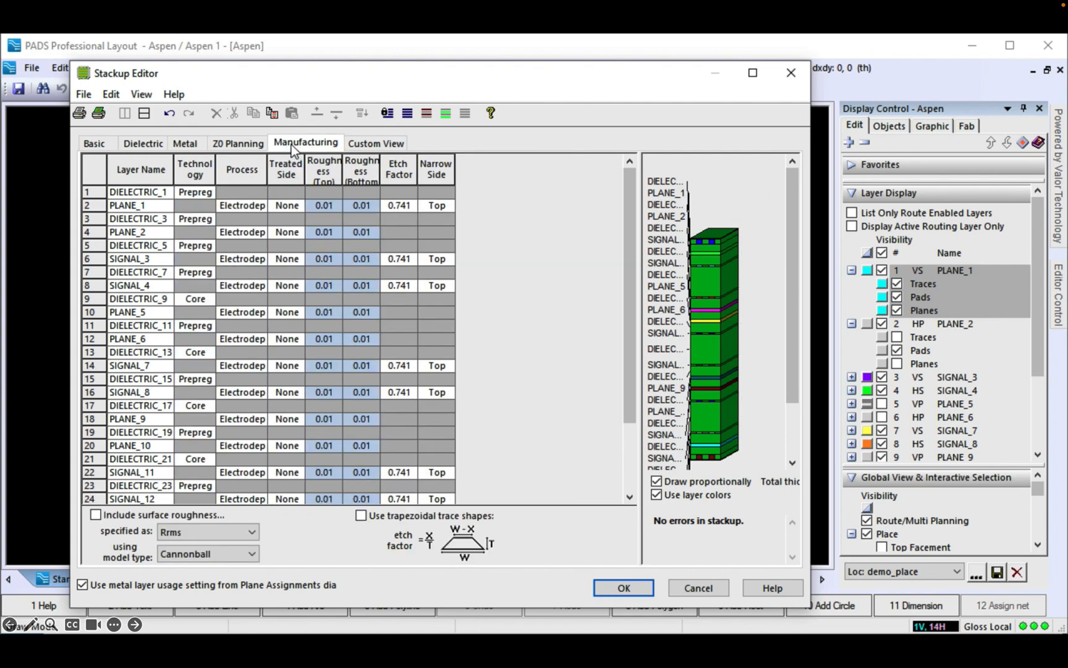
click(104, 143)
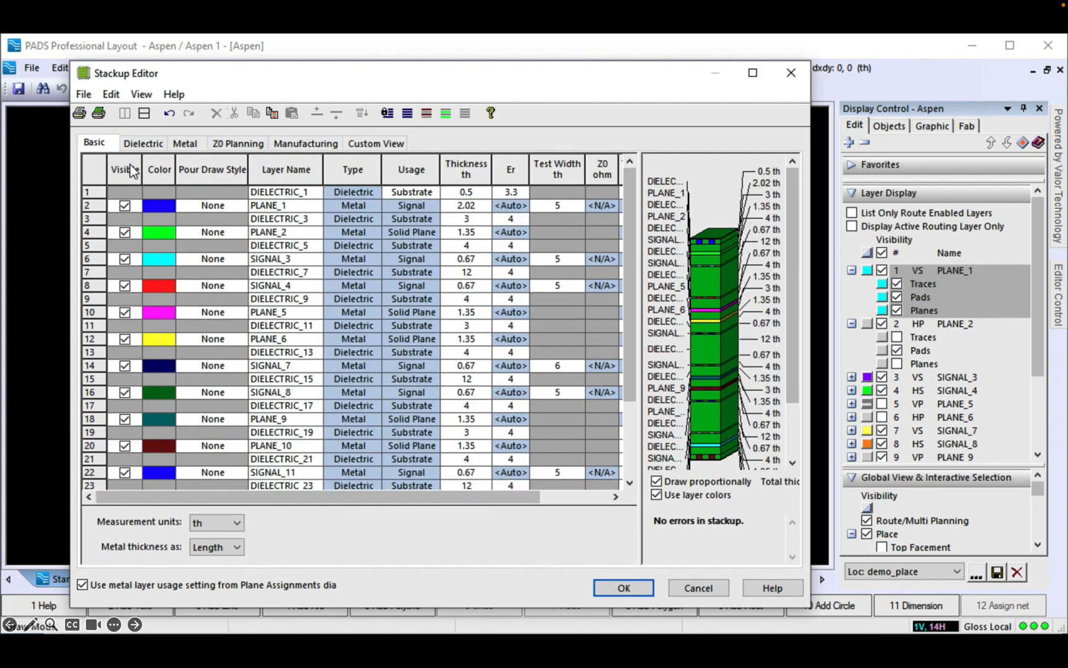
click(789, 74)
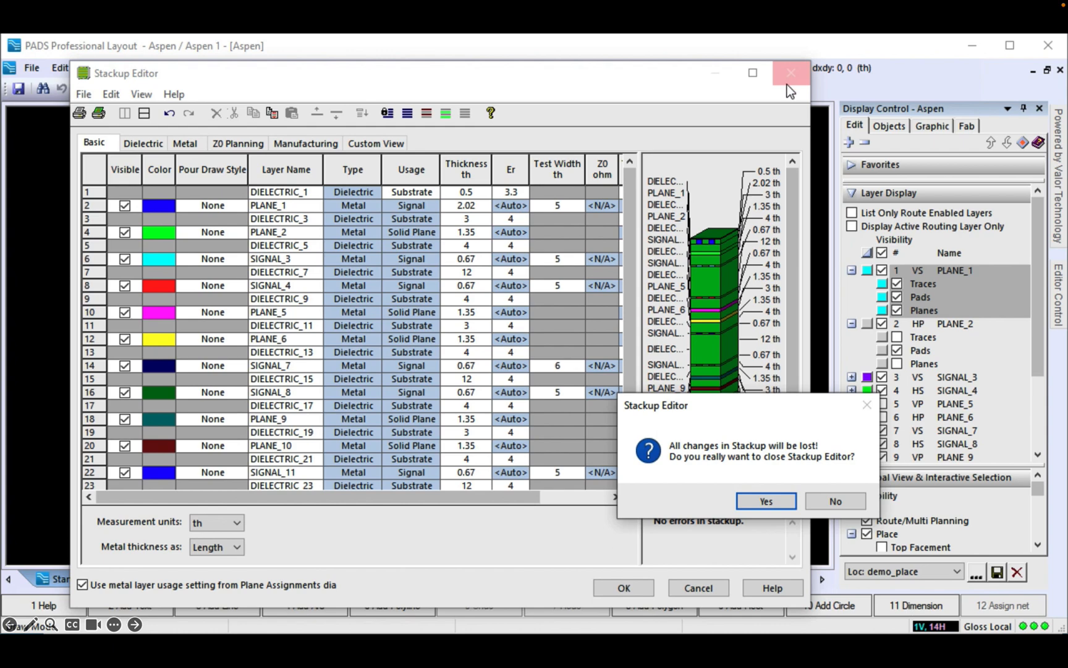
click(767, 502)
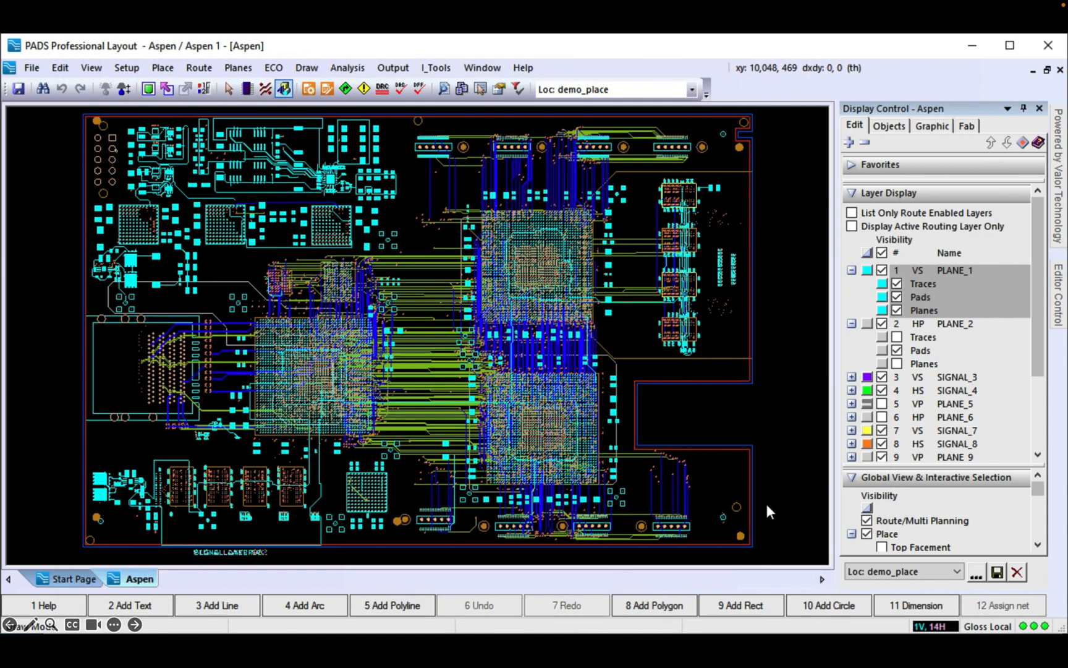
Step: Review the ODB++ Design export settings, cancel without exporting, and bring up the Valor DFM panel
click(378, 68)
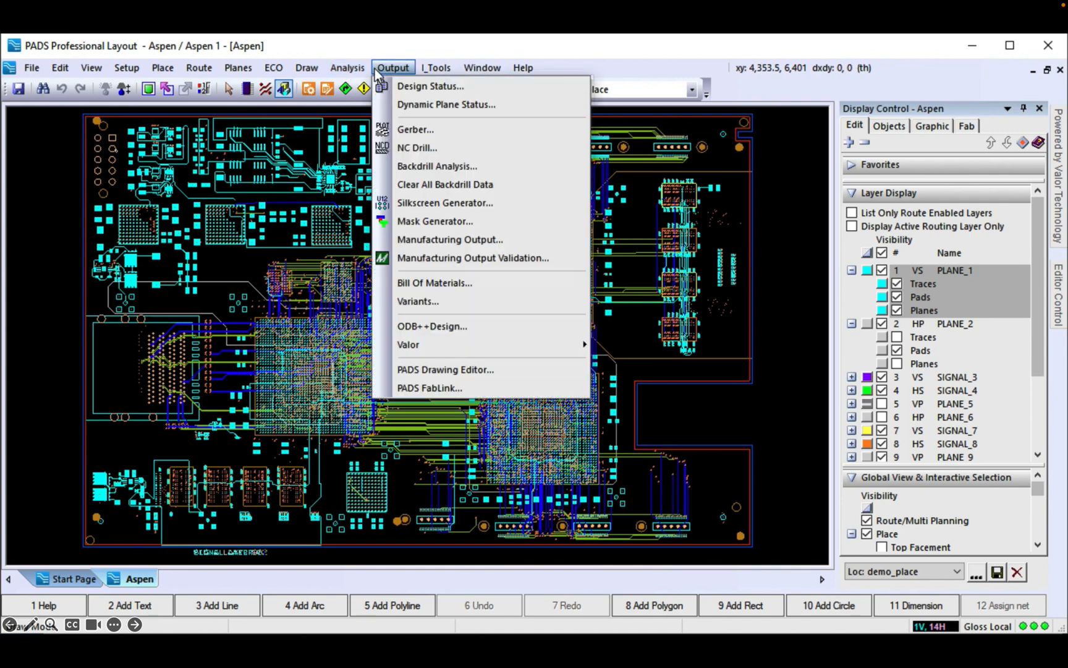
click(427, 327)
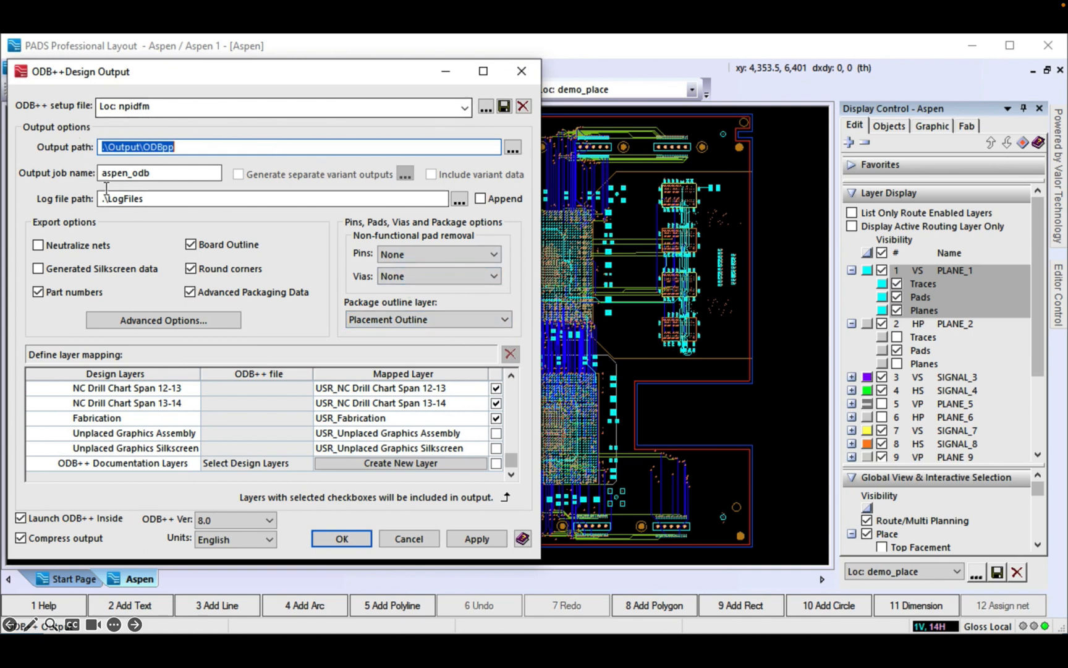
mouse_move(511, 462)
mouse_down()
mouse_move(519, 388)
mouse_move(515, 470)
mouse_up()
click(408, 538)
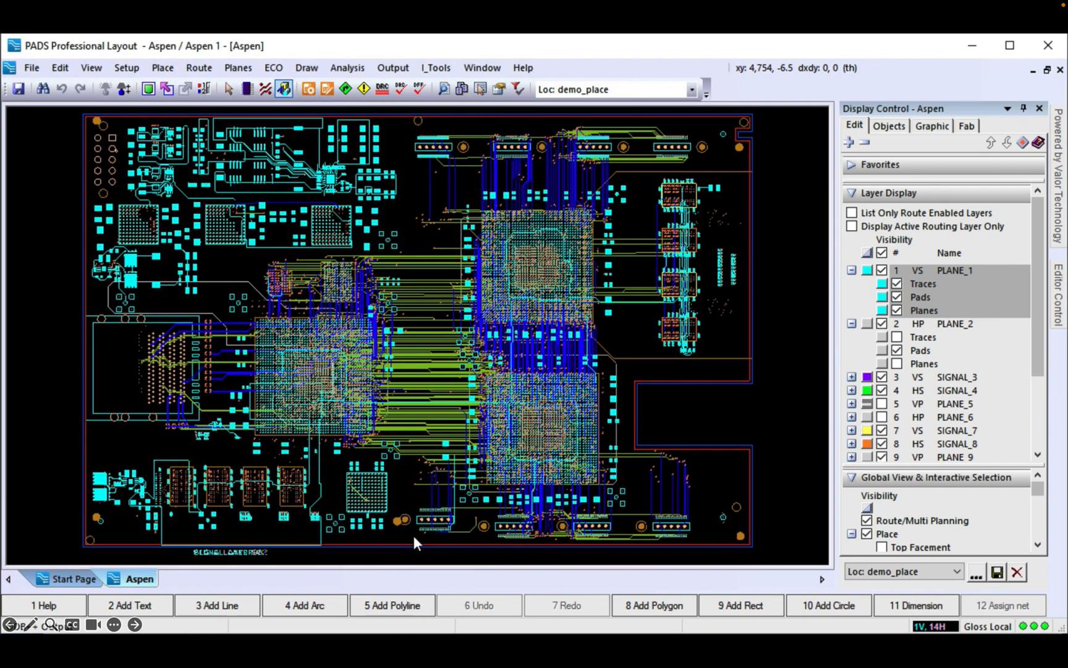
click(347, 67)
click(371, 167)
Step: Load the DFM profiles, sign in with the Siemens account e-mail and password, then close Edge
click(738, 141)
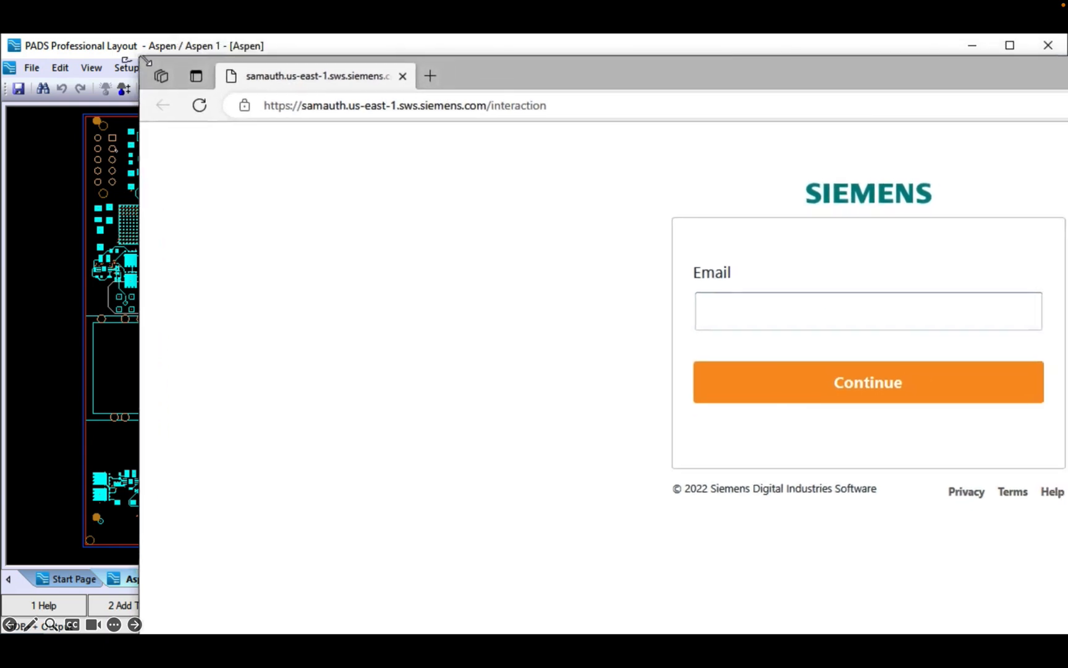
drag(146, 61, 125, 62)
drag(1067, 634, 1027, 605)
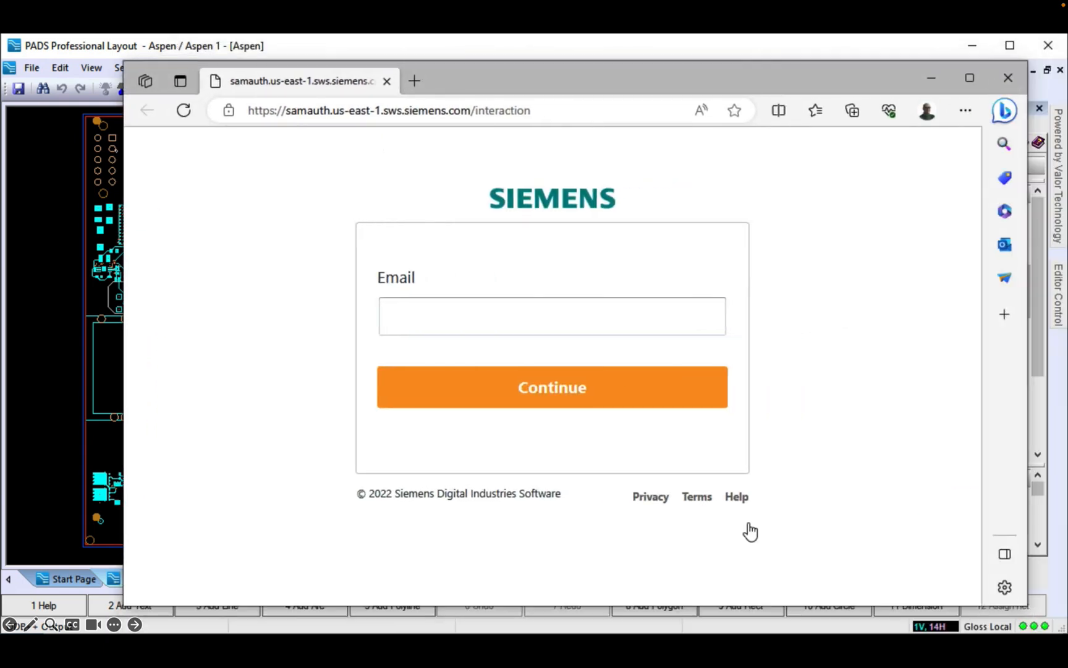
click(495, 316)
click(480, 405)
click(496, 383)
click(523, 515)
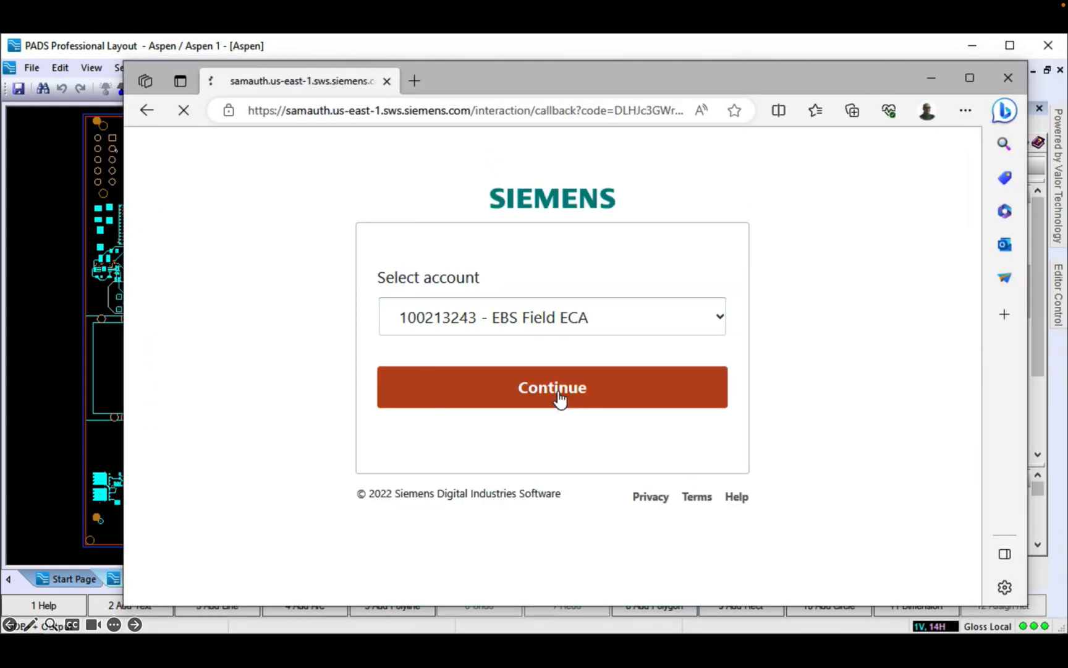
click(552, 388)
click(1008, 79)
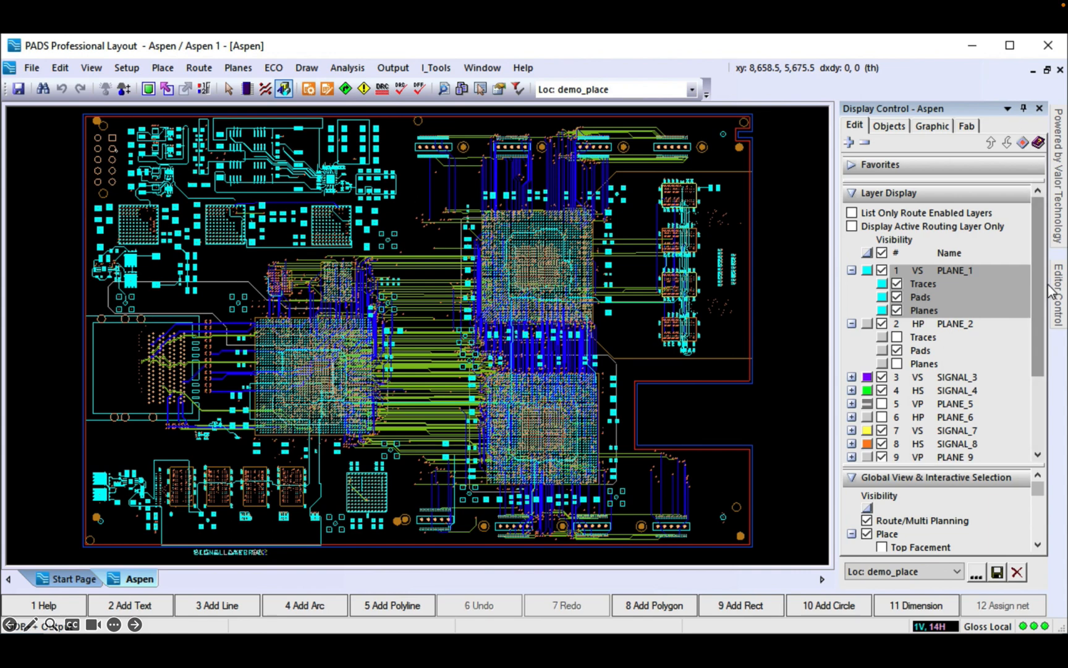
Step: Run the Valor DFM analysis with the High Density - Advanced profile and auto-hide the DFM panel
mouse_move(1059, 222)
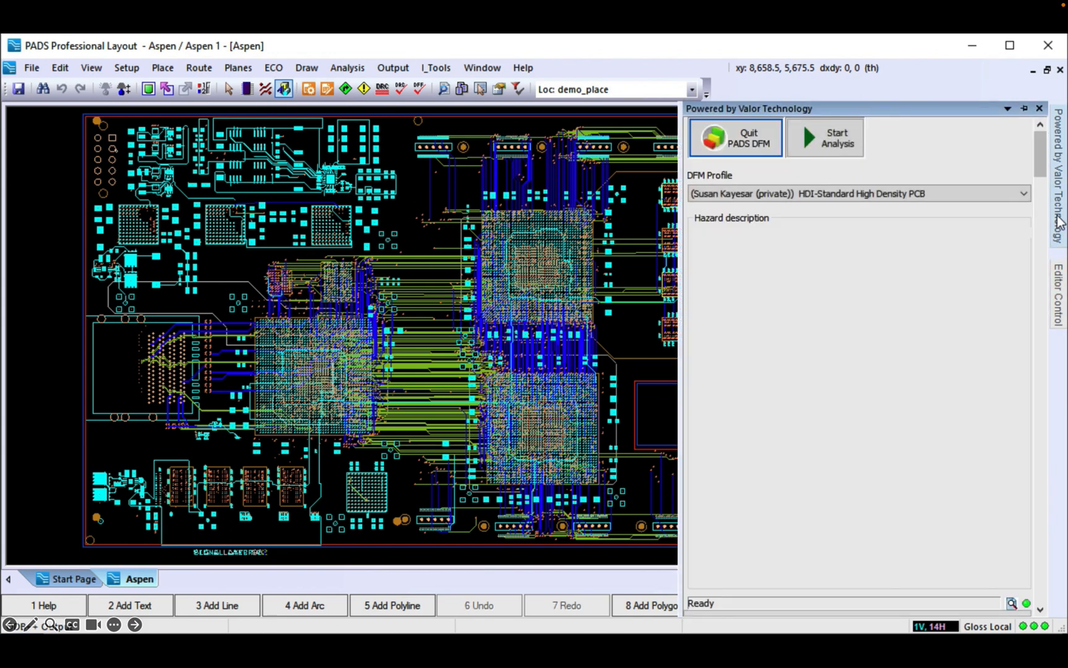
click(1009, 196)
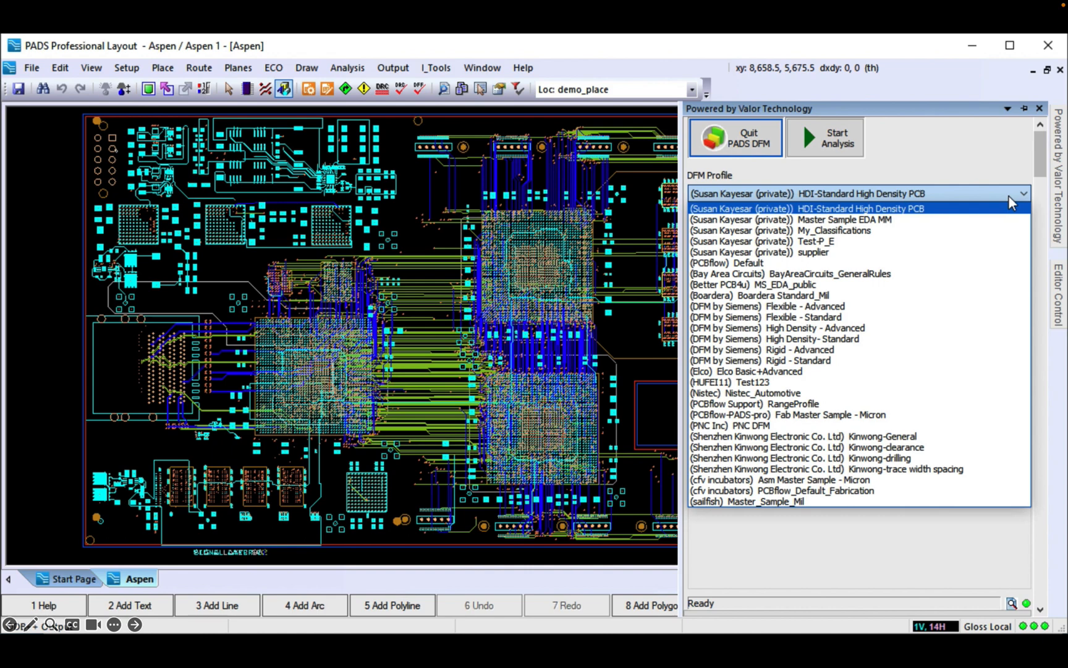
click(839, 331)
click(961, 137)
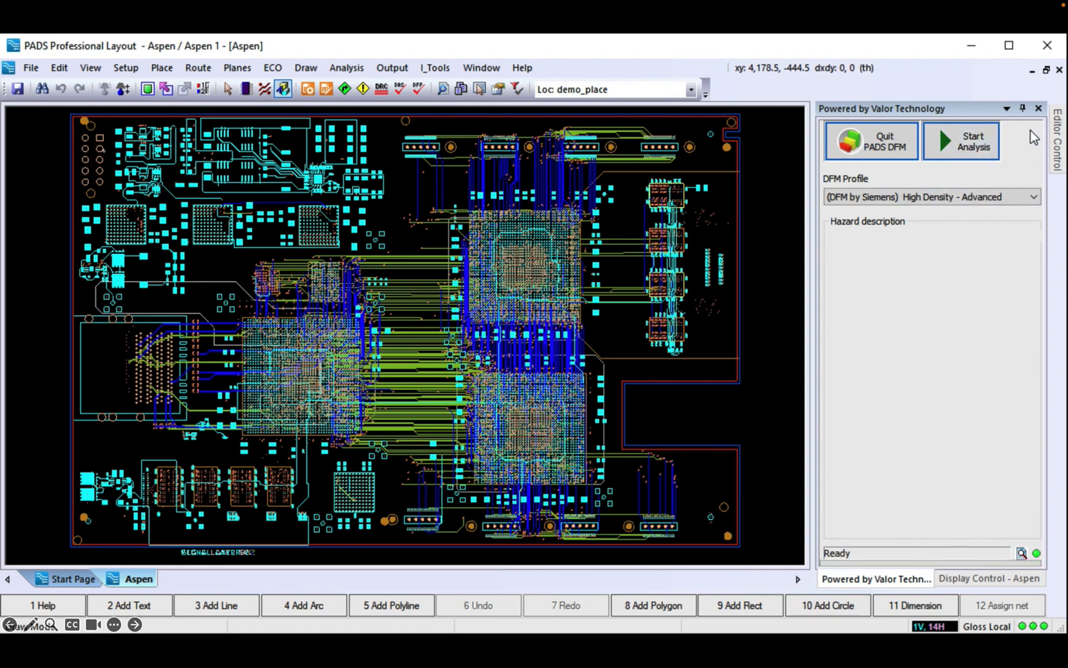
click(1023, 108)
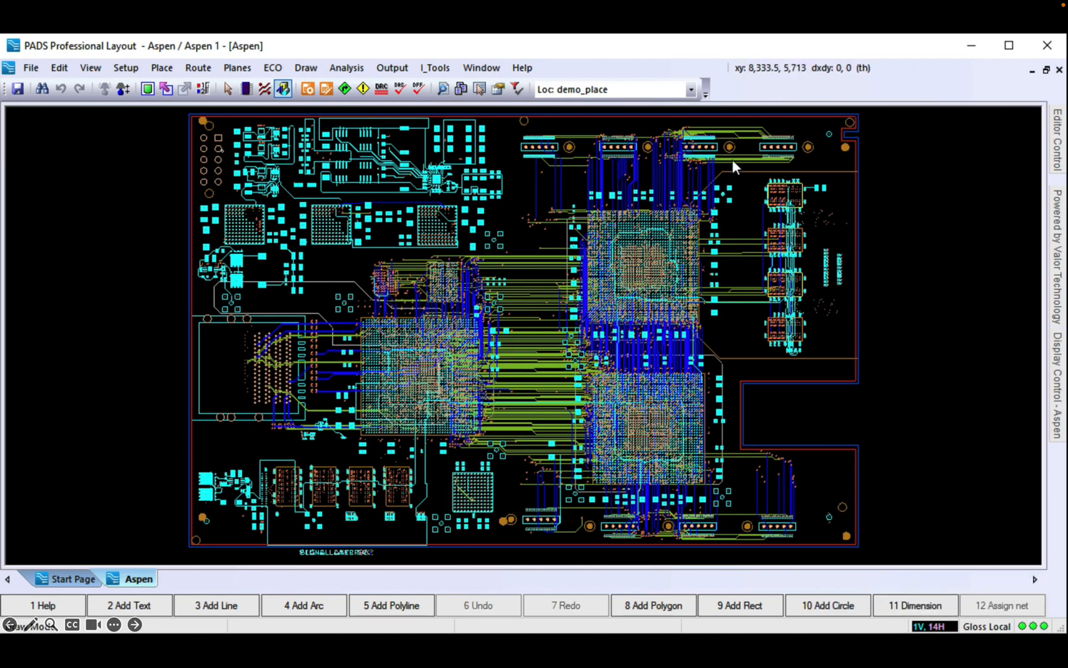
Step: Launch Chrome beside PADS and go to the Connect home page
key(super)
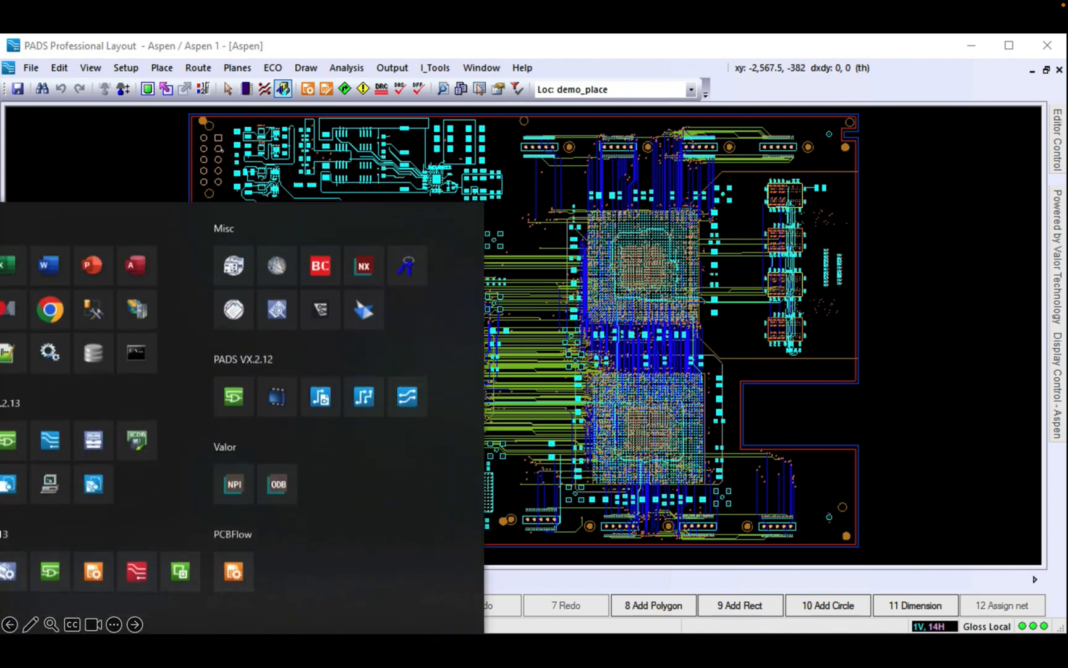
click(50, 305)
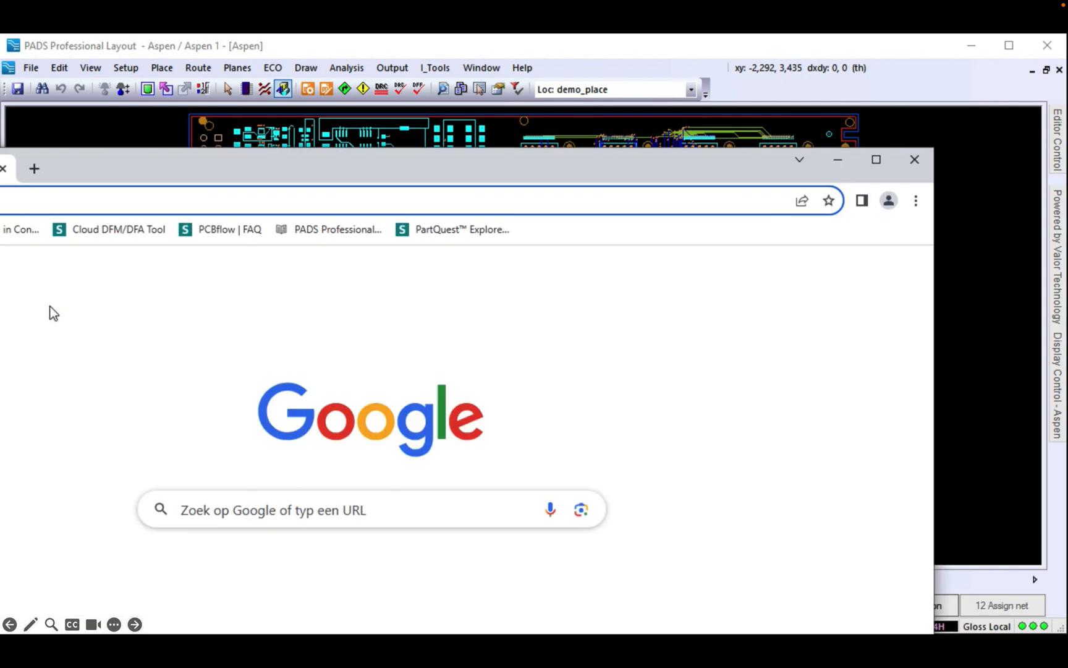
drag(151, 165, 528, 147)
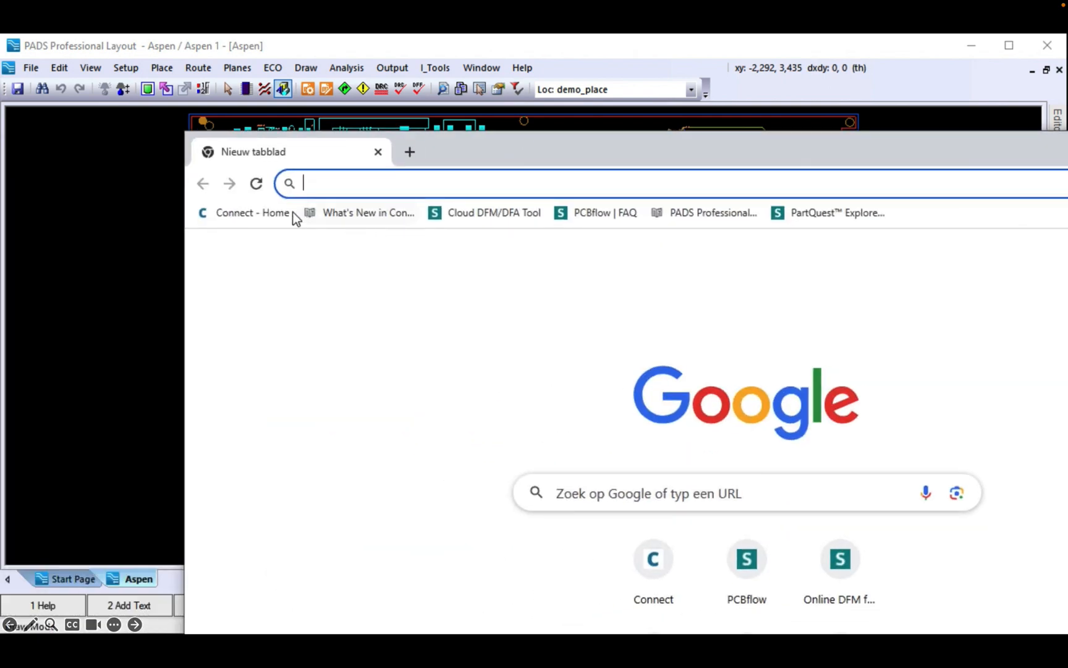
click(273, 213)
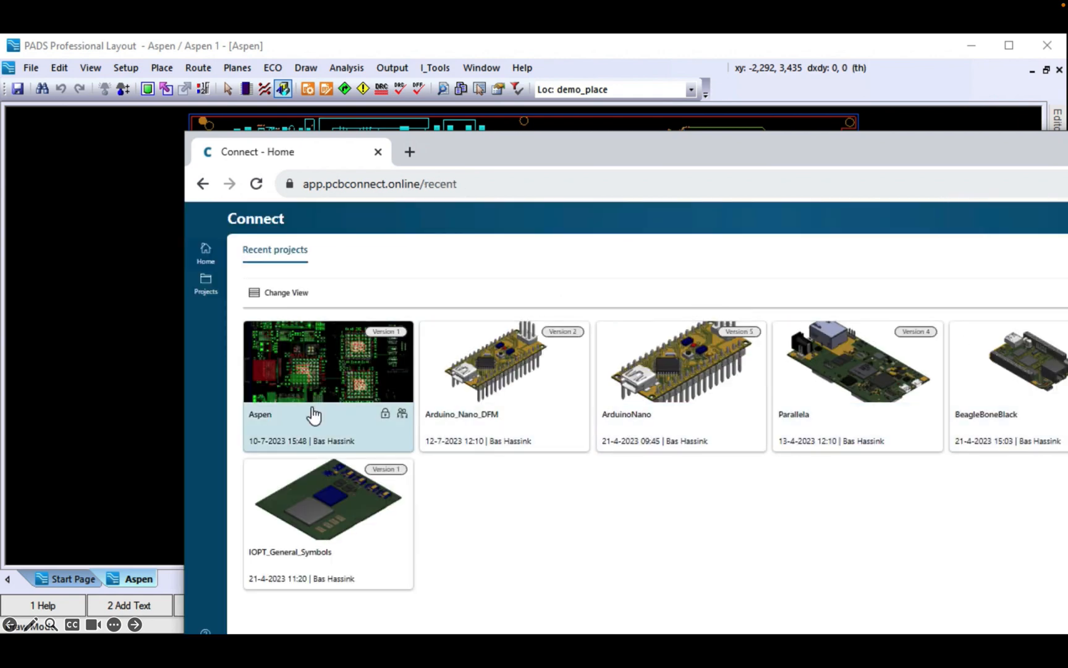
Step: In the Aspen project files, open the newer dfm_High Density folder and its imperial PDF report
click(265, 423)
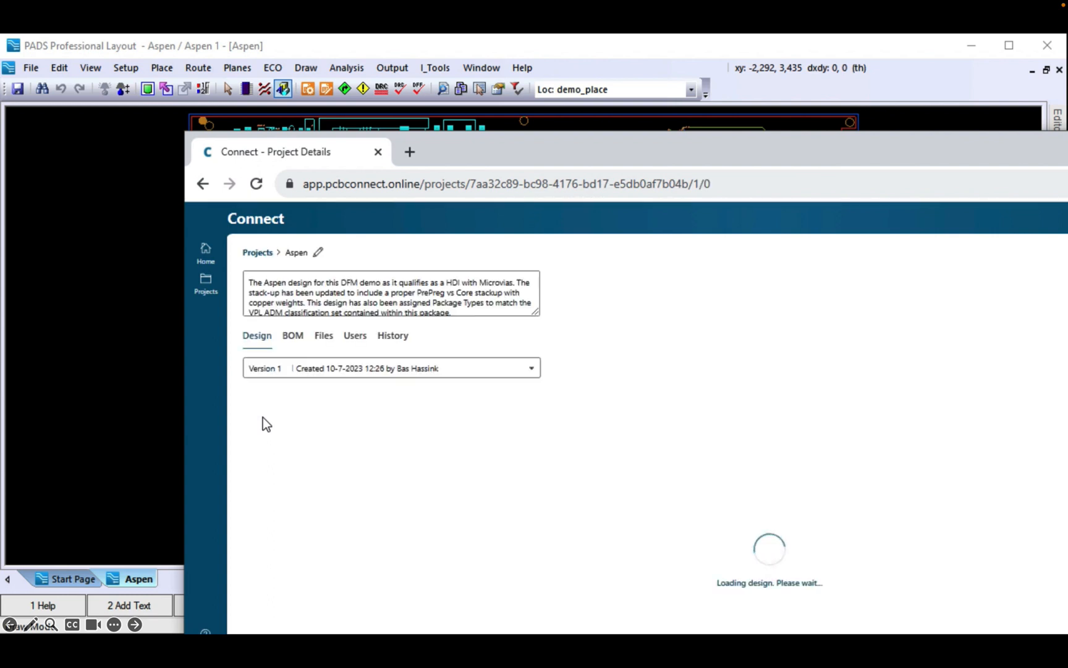
click(323, 340)
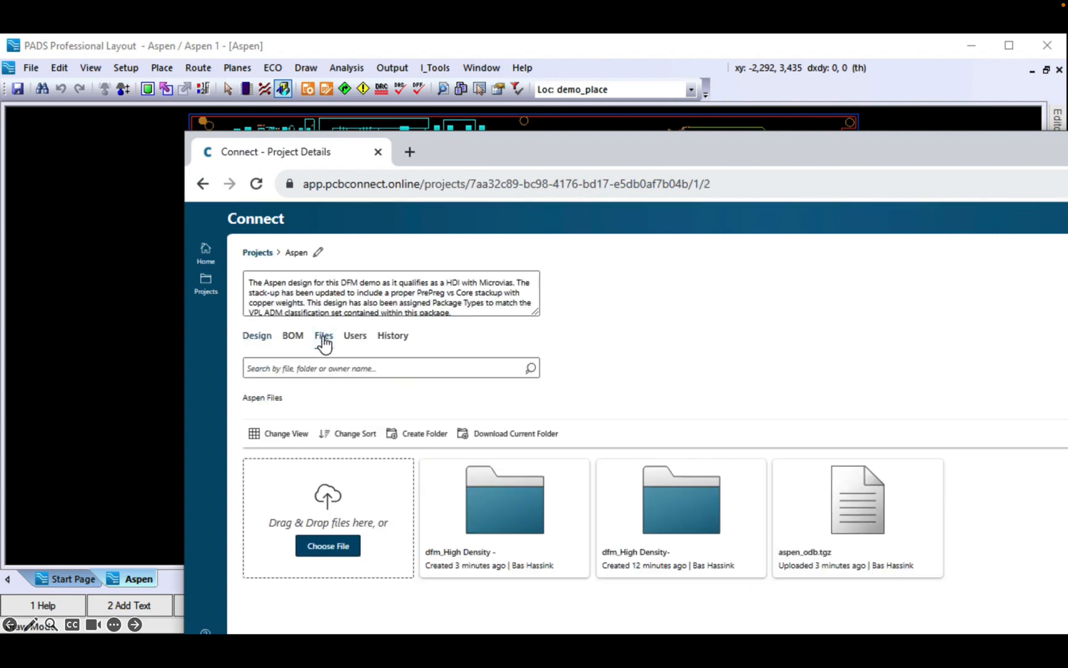
click(475, 532)
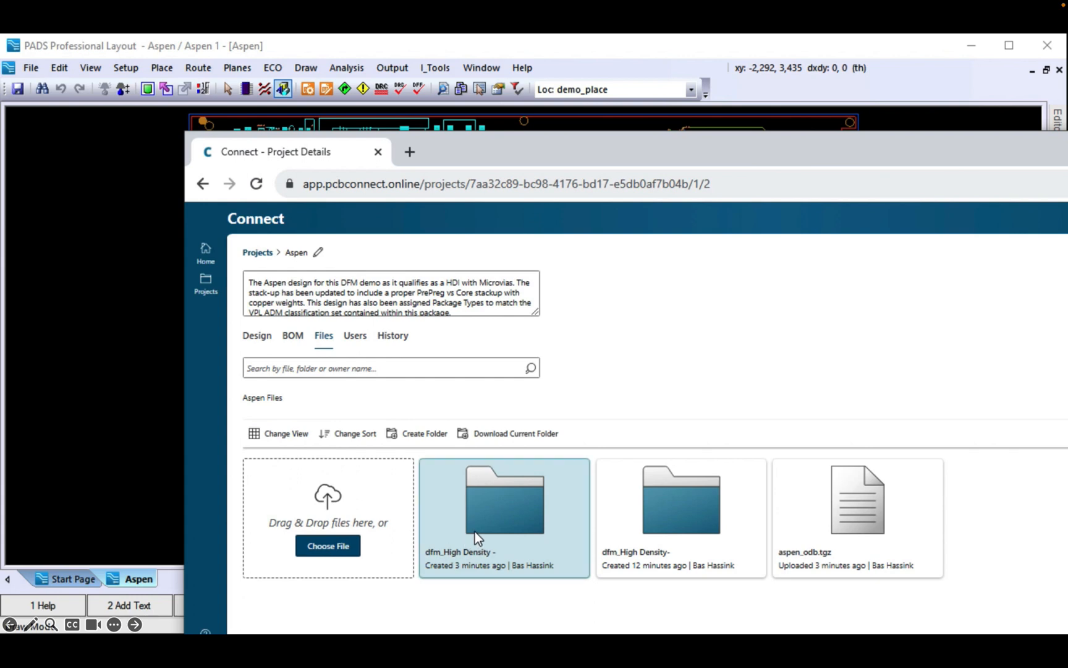
double_click(475, 531)
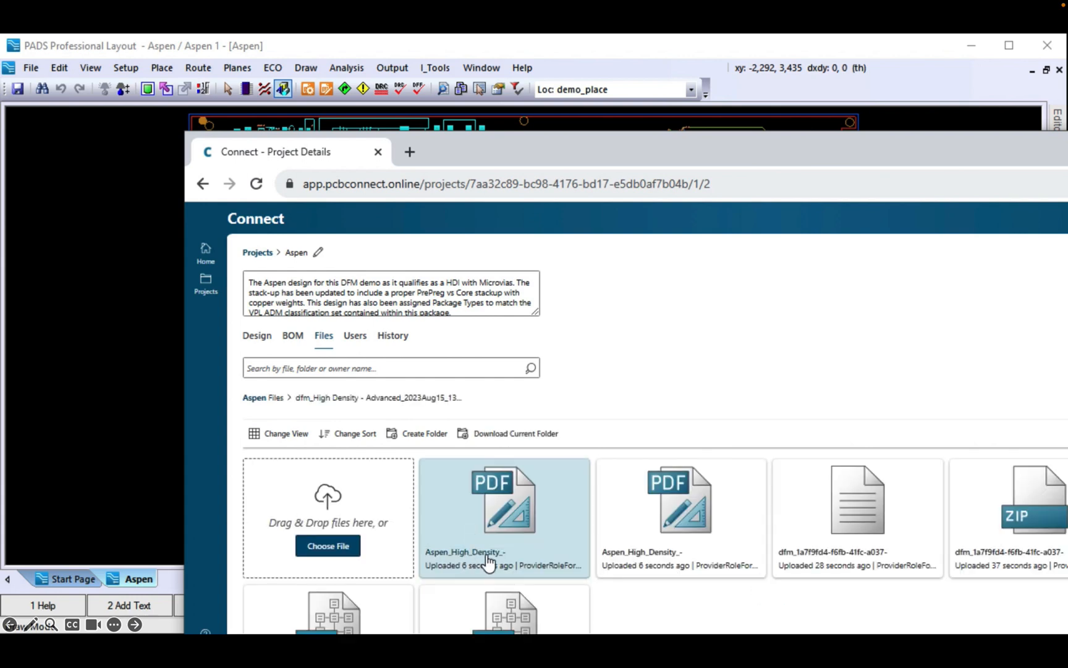
click(644, 564)
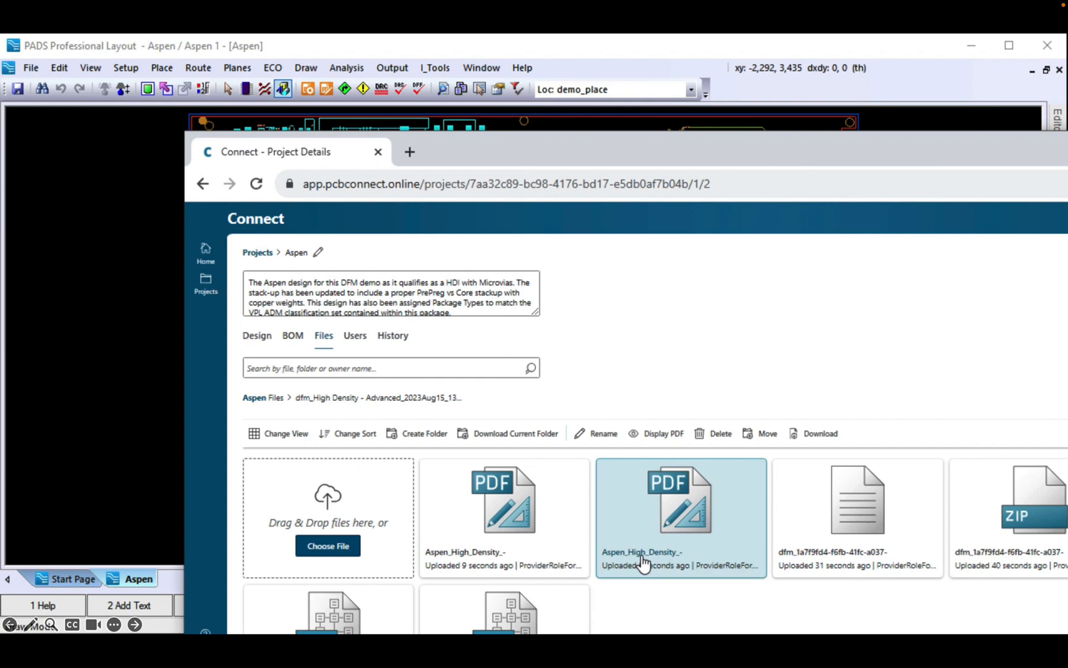
double_click(642, 556)
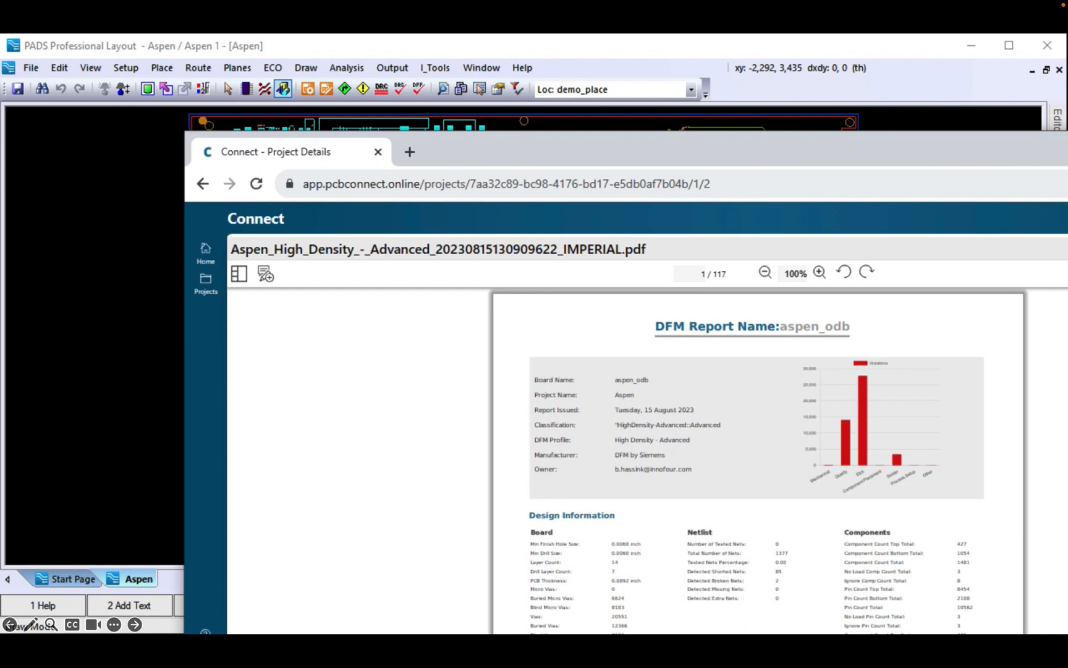
Step: Close the imperial report, open the METRIC DFM report and show its page thumbnails
click(1067, 249)
double_click(491, 525)
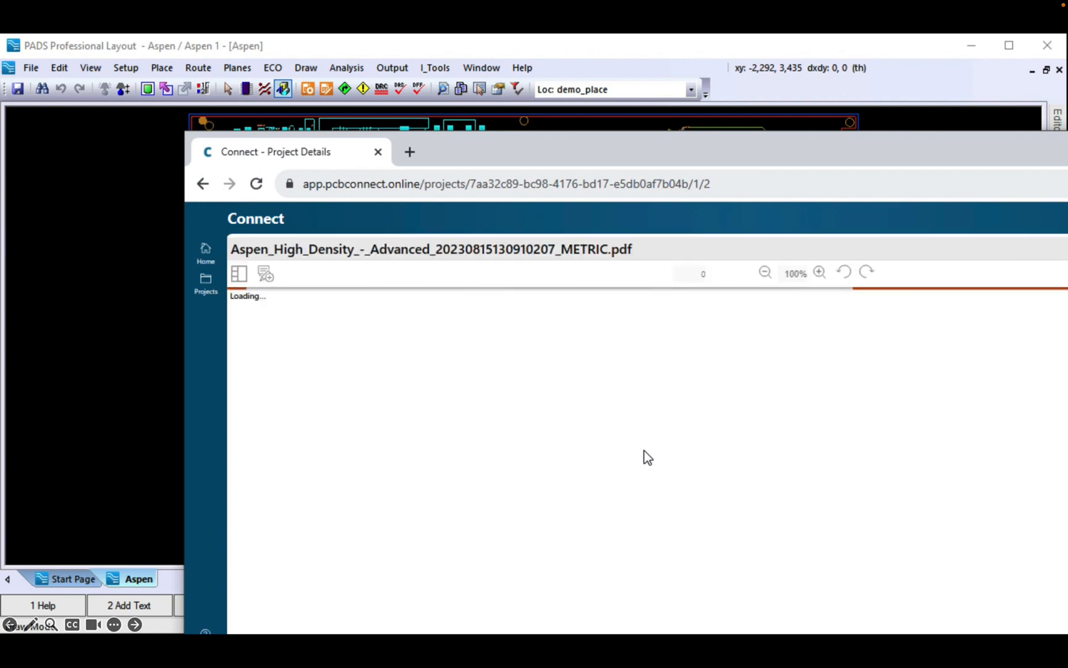
scroll(621, 559, down, 1)
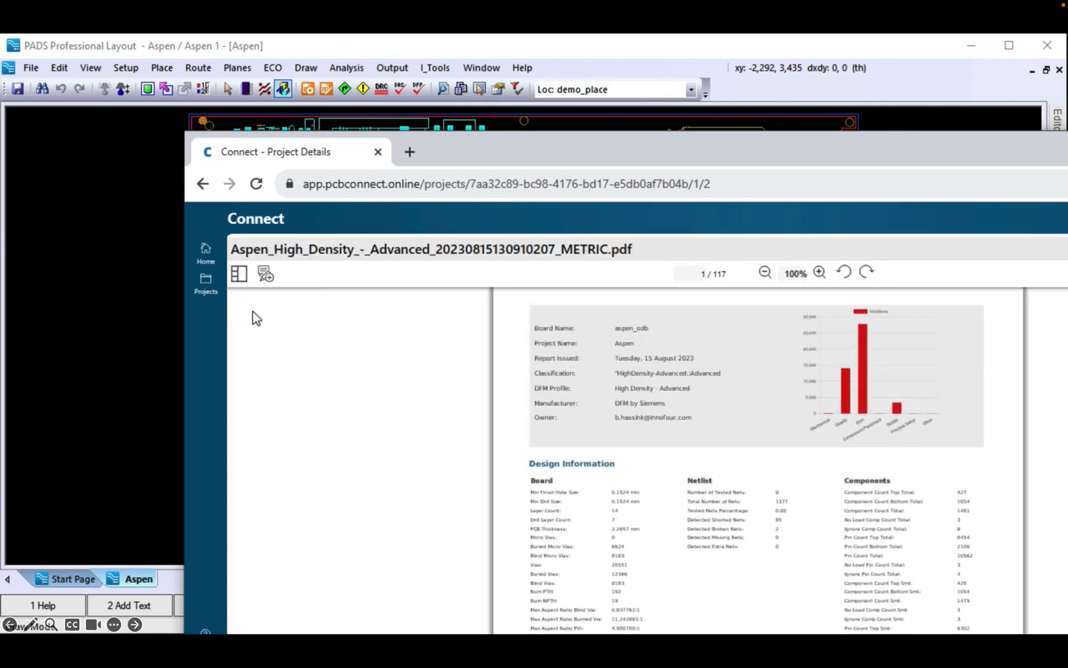
click(239, 273)
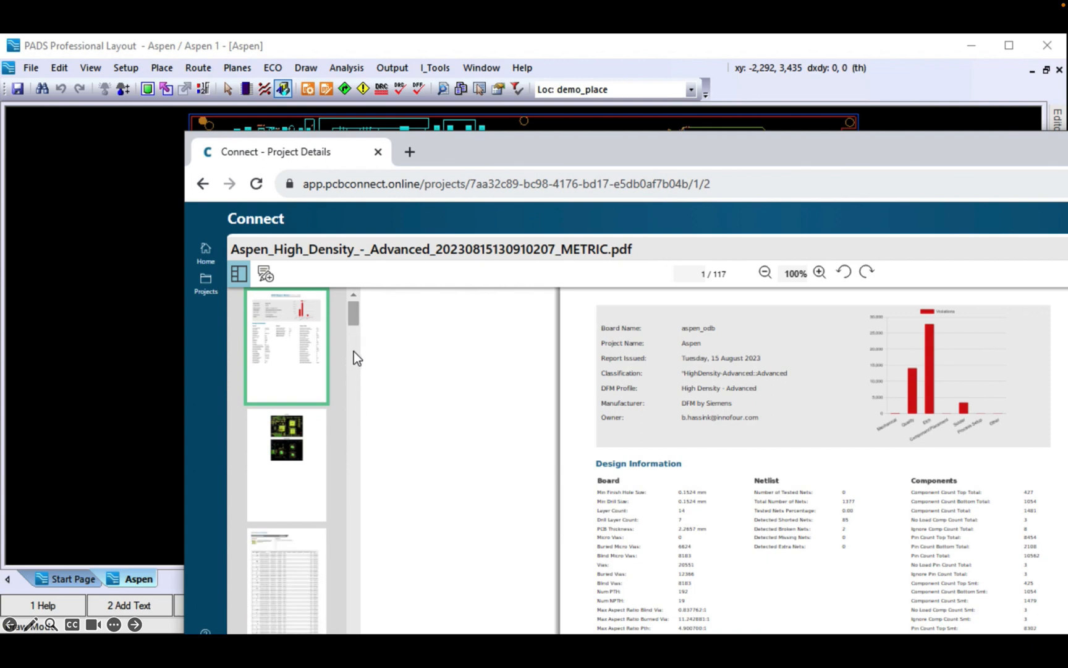
drag(354, 317, 356, 344)
Step: Review the page 5 hazard tables at 170% zoom, then return to the PADS board
click(301, 360)
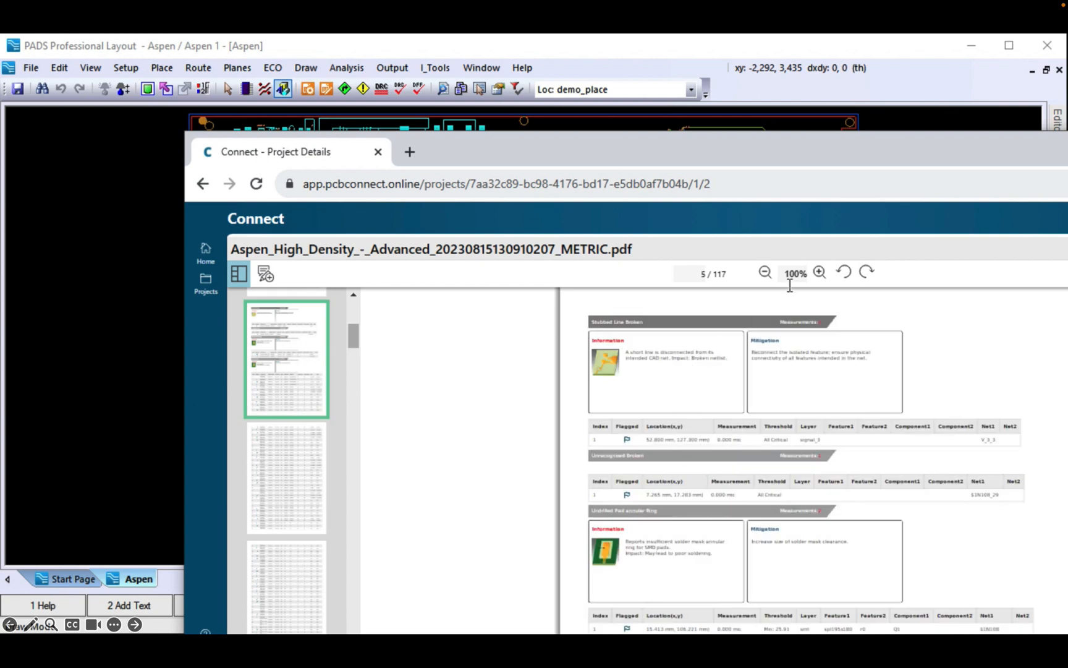
click(820, 273)
click(820, 272)
click(820, 273)
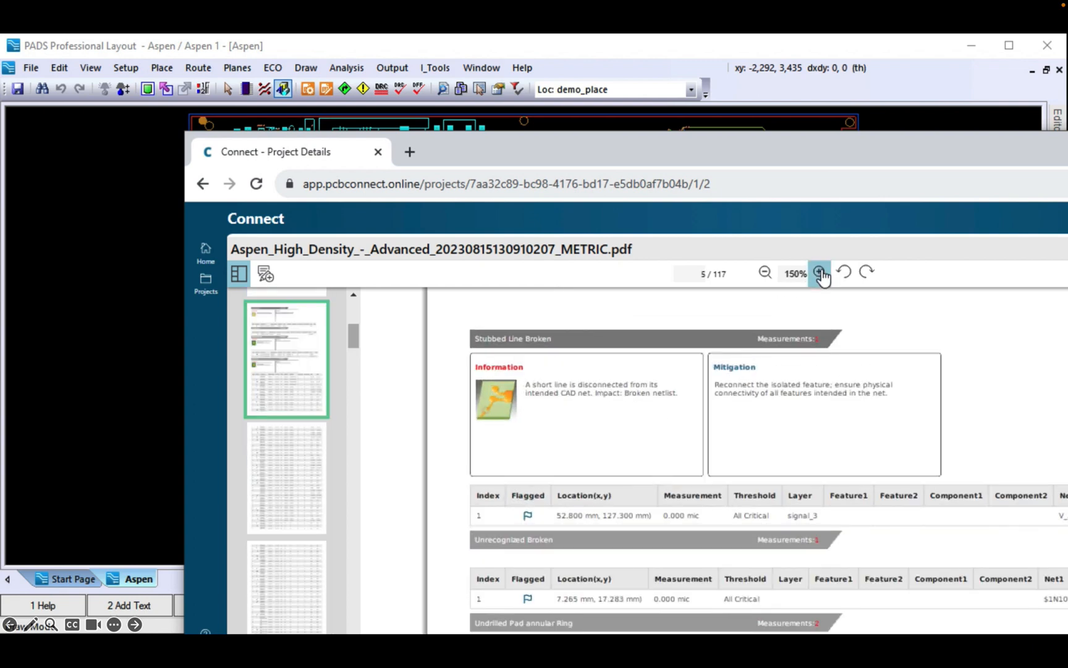
click(820, 273)
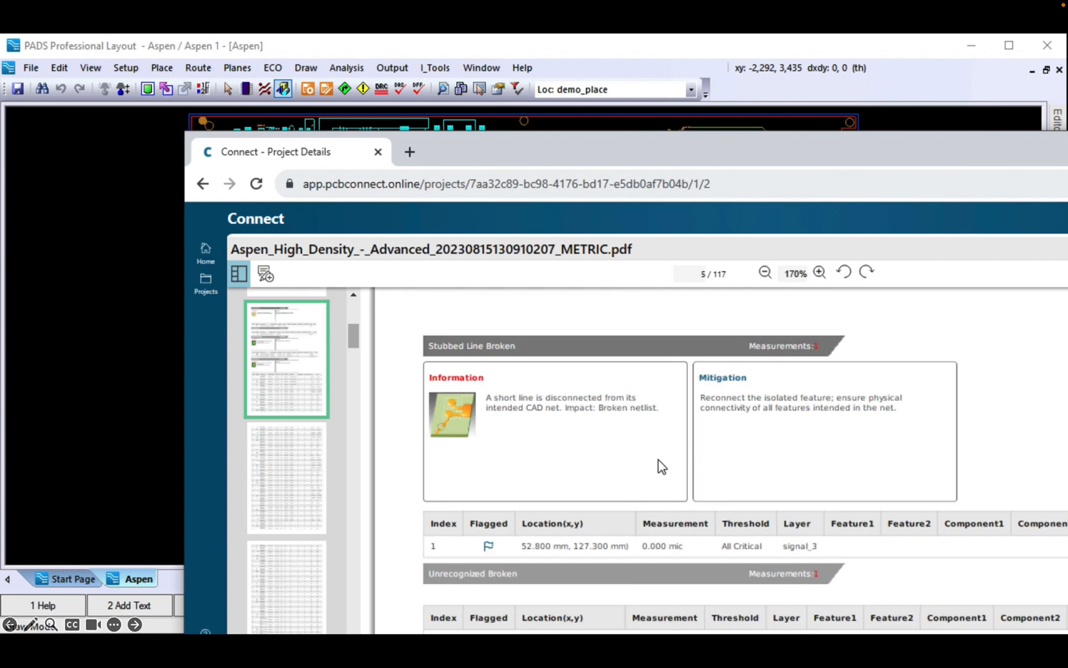
scroll(681, 503, down, 5)
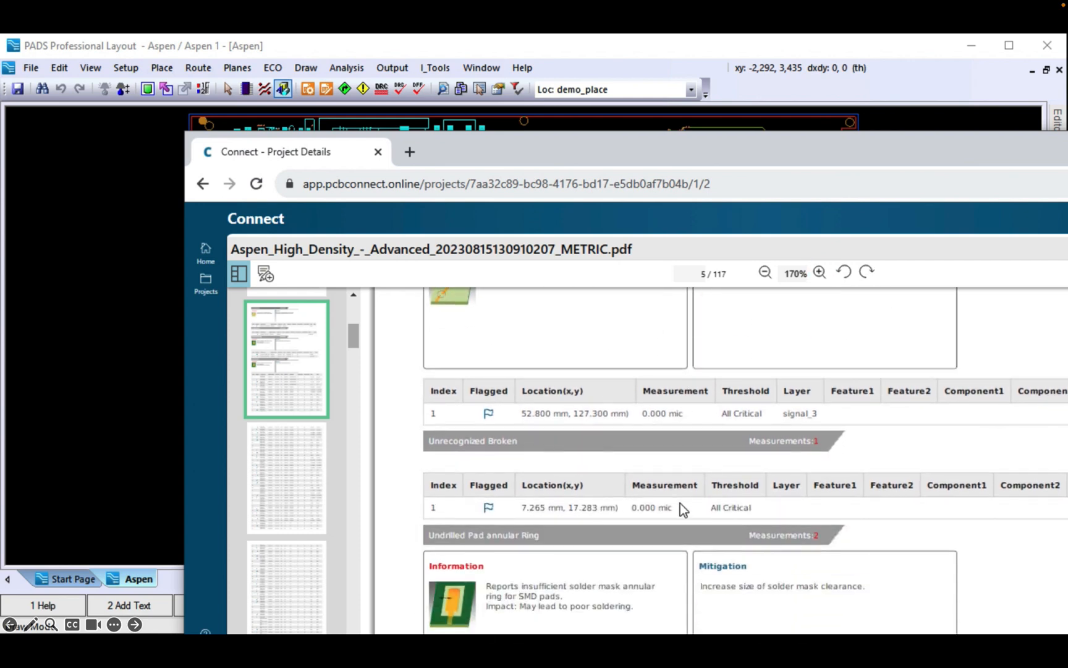
scroll(680, 503, down, 7)
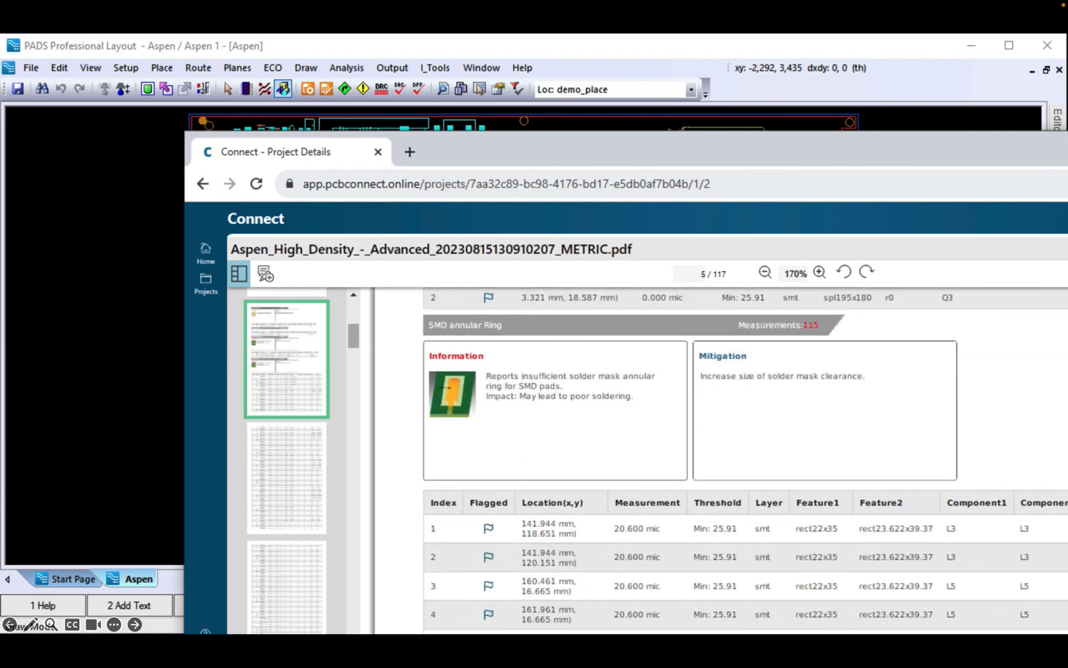
key(alt+F4)
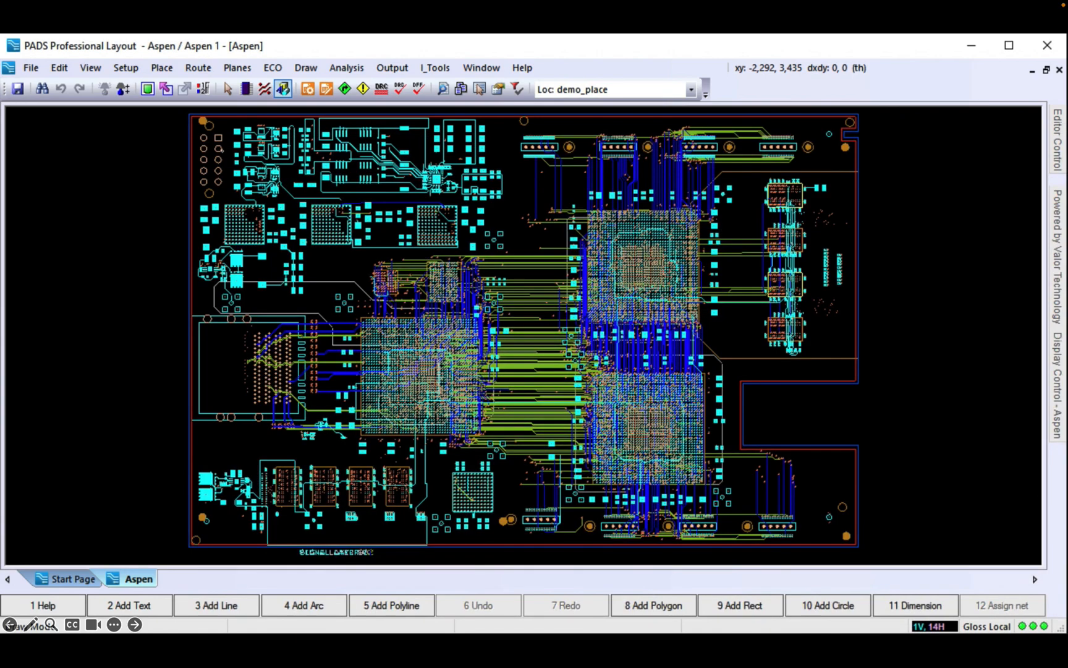
Step: Open Hazard Explorer and expand Etch > HighDensity_Advanced > Signal Layer Checks to list CAD Short (2)
click(346, 67)
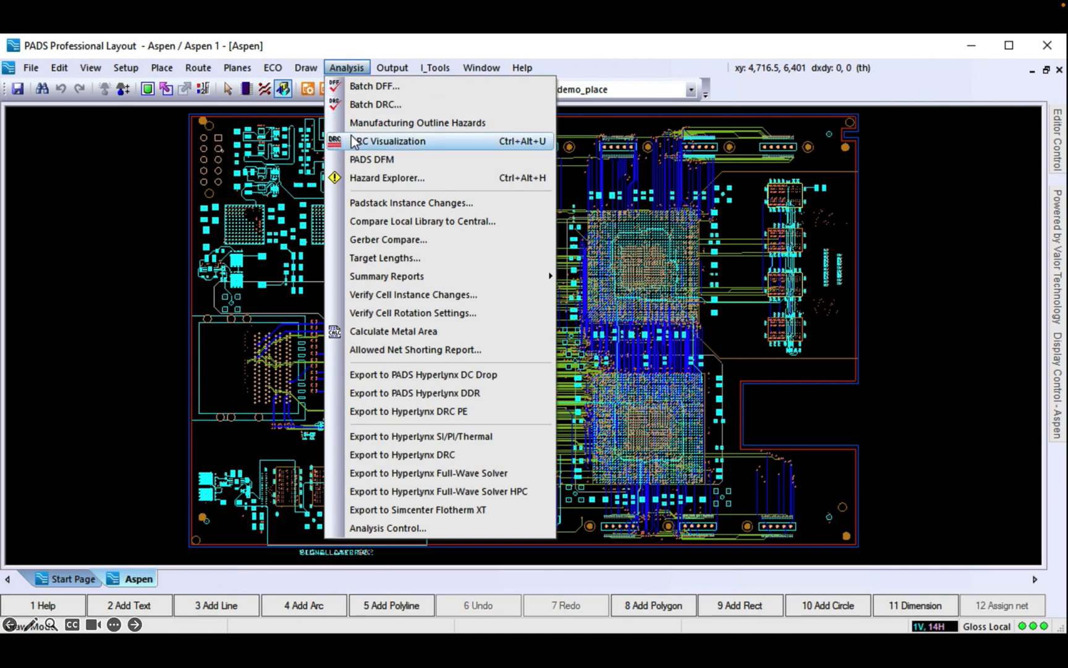
click(364, 178)
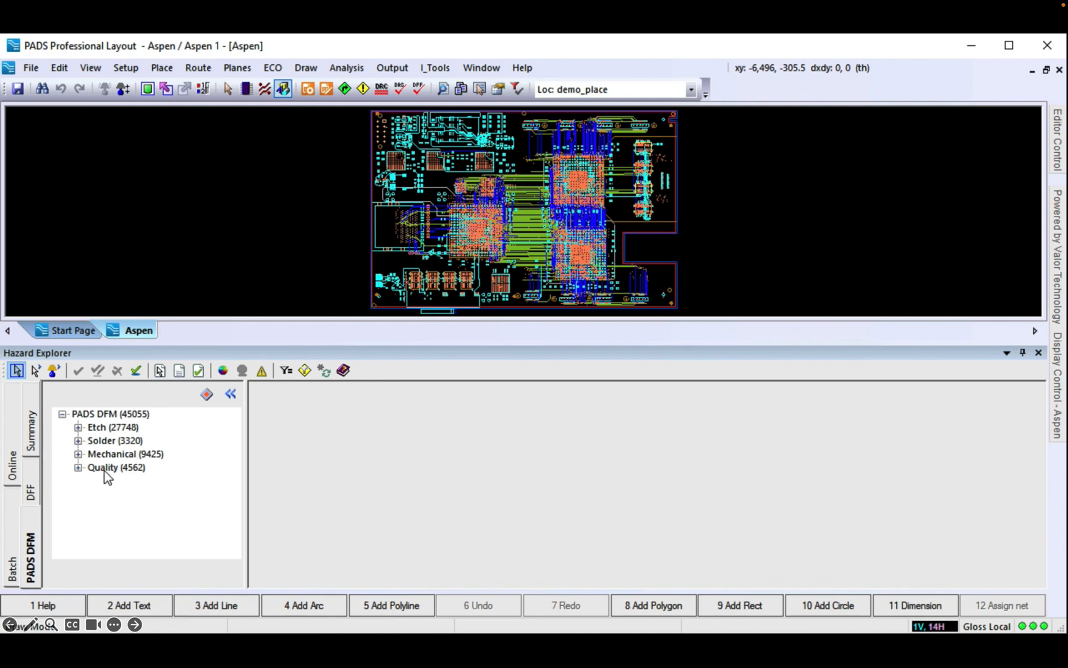
click(77, 427)
click(93, 440)
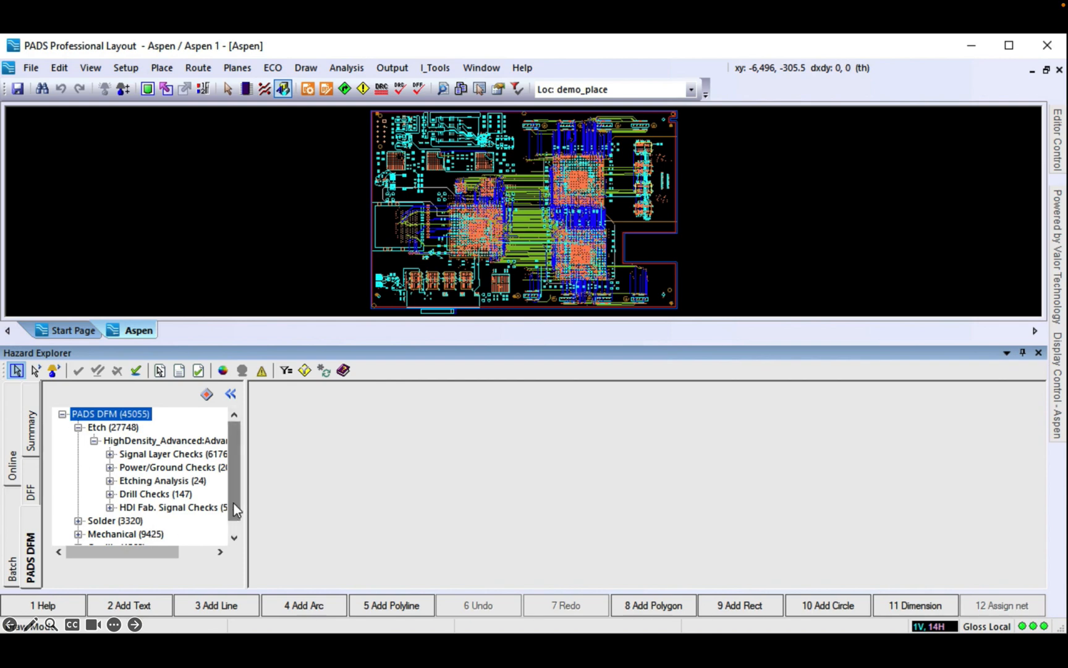
click(110, 456)
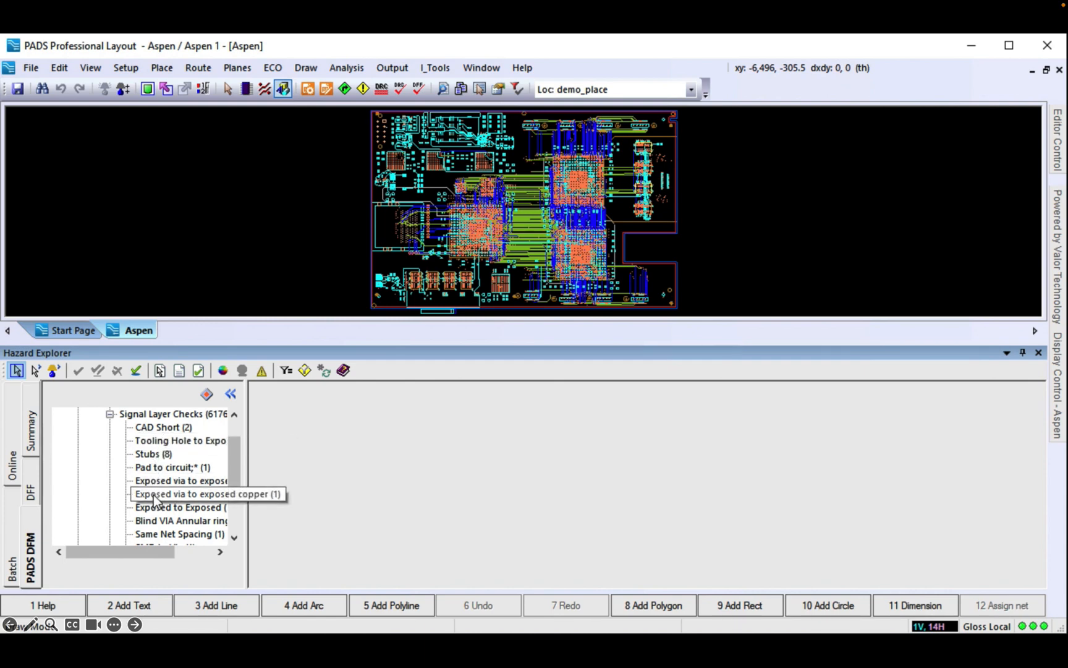
click(151, 429)
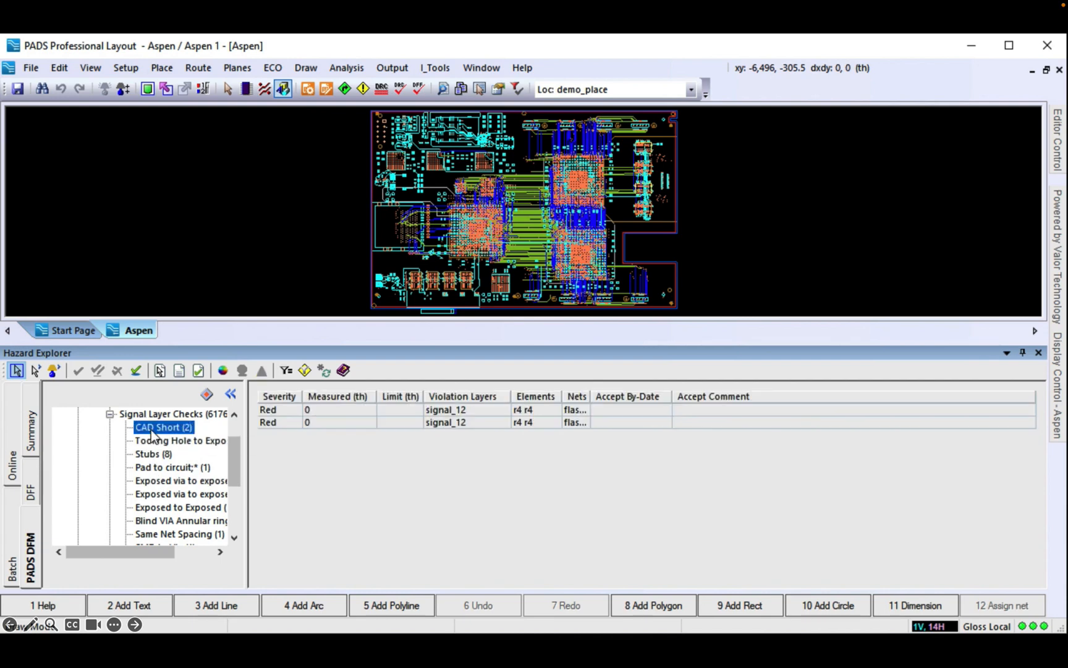
Step: Zoom to the first CAD Short hazard and keep the hazard description panel docked open
click(271, 411)
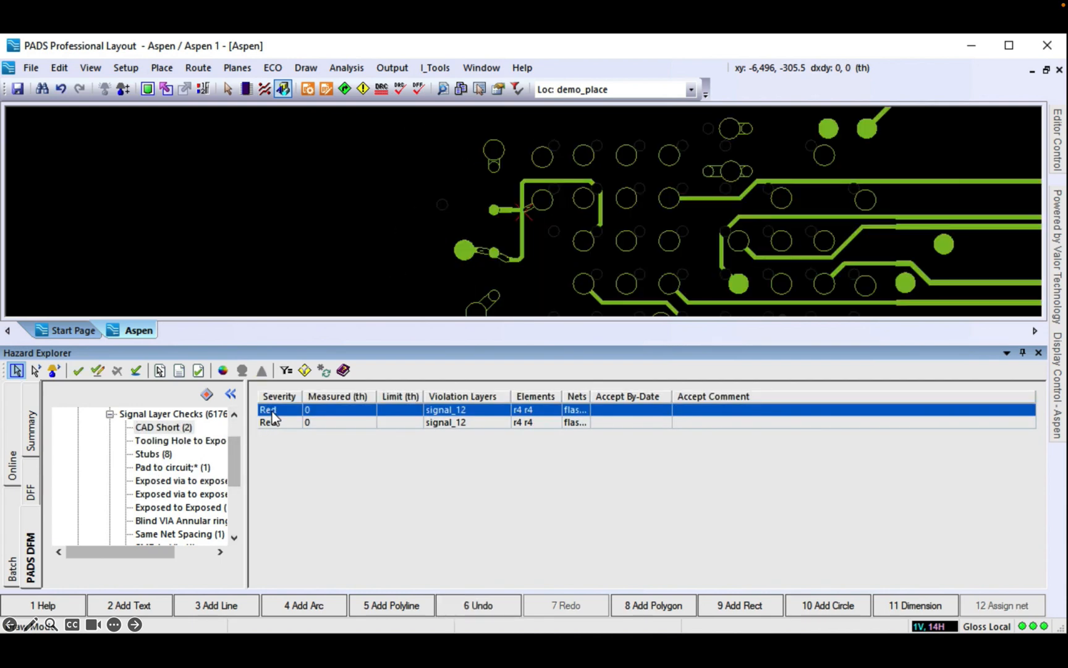
mouse_move(1062, 303)
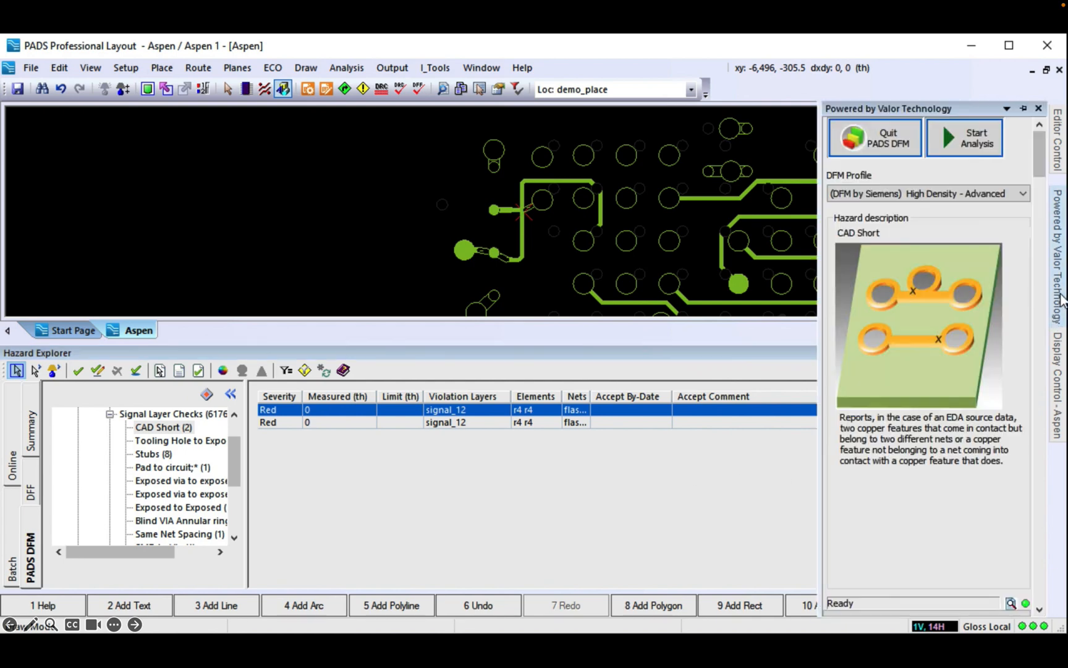
click(1024, 109)
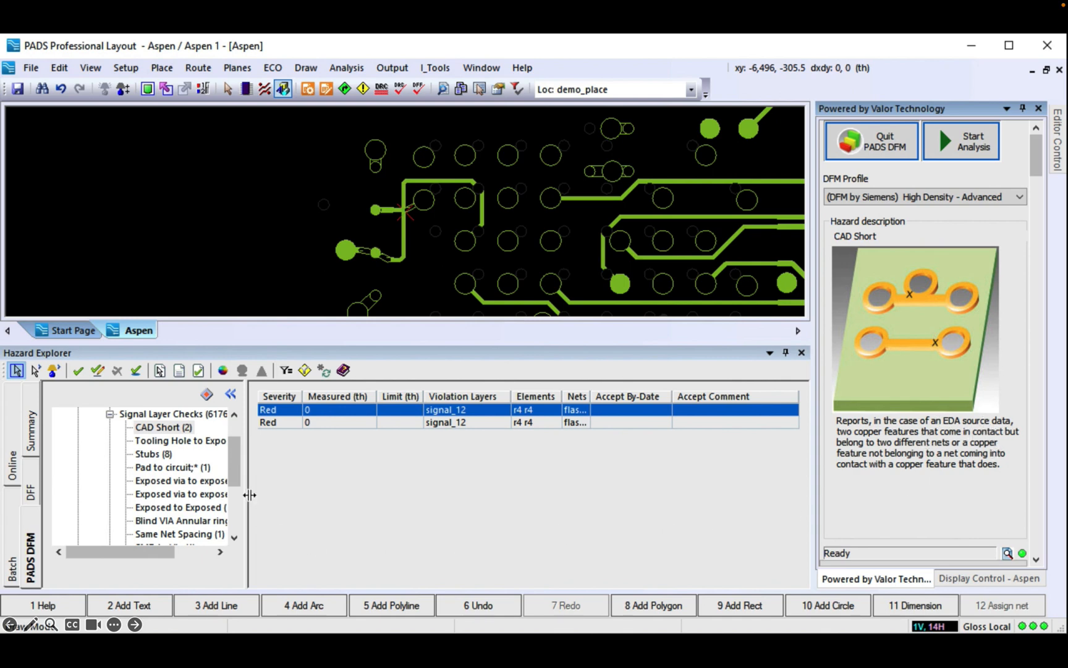
drag(239, 471, 239, 522)
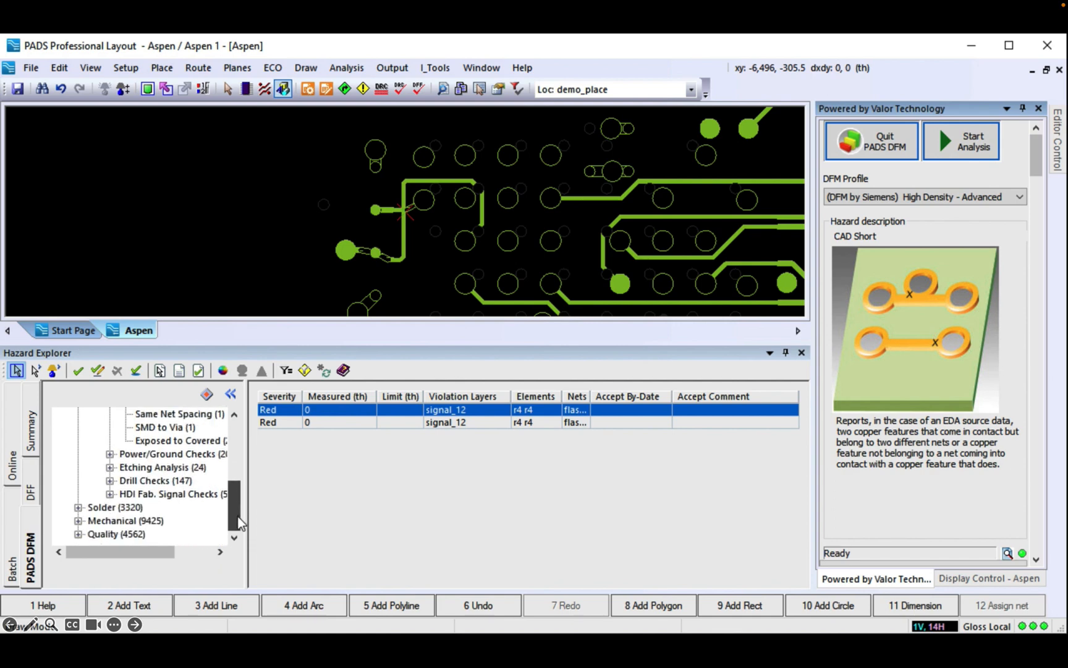
Step: Expand Solder > Fiducial Analysis, list the seven Fiducial to SM hazards and zoom to the second
click(78, 507)
click(94, 521)
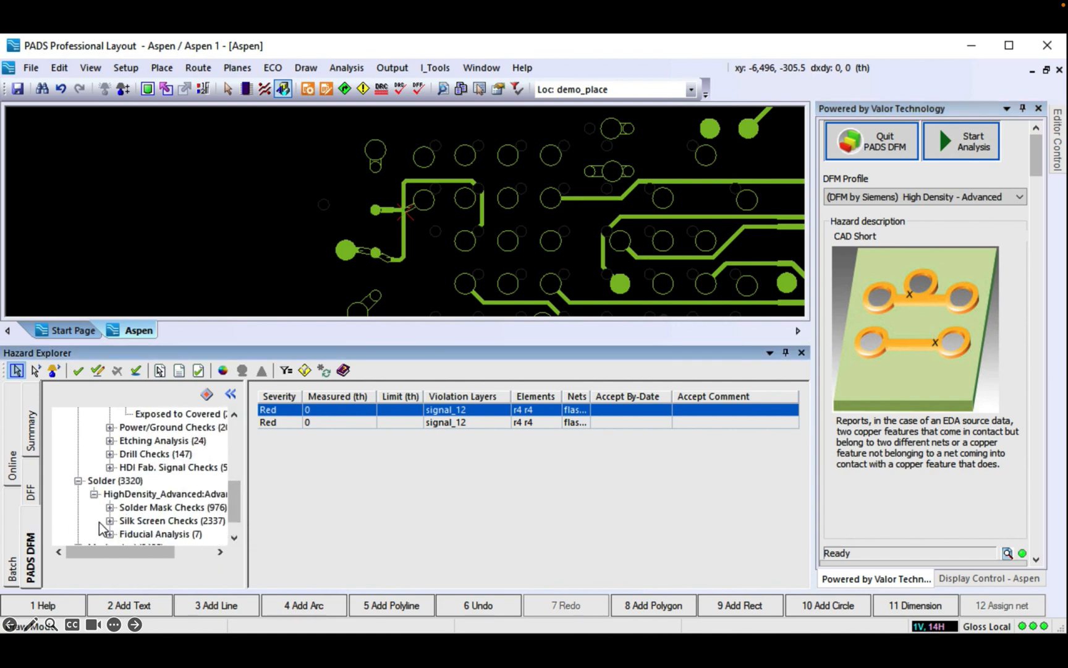
click(110, 533)
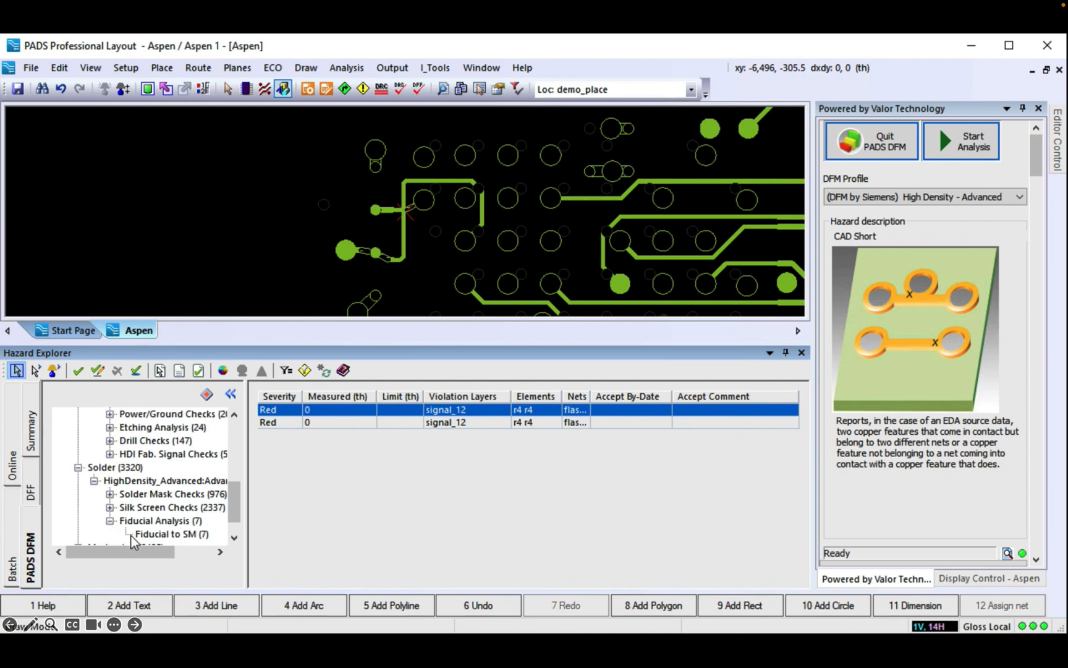
click(156, 535)
click(353, 423)
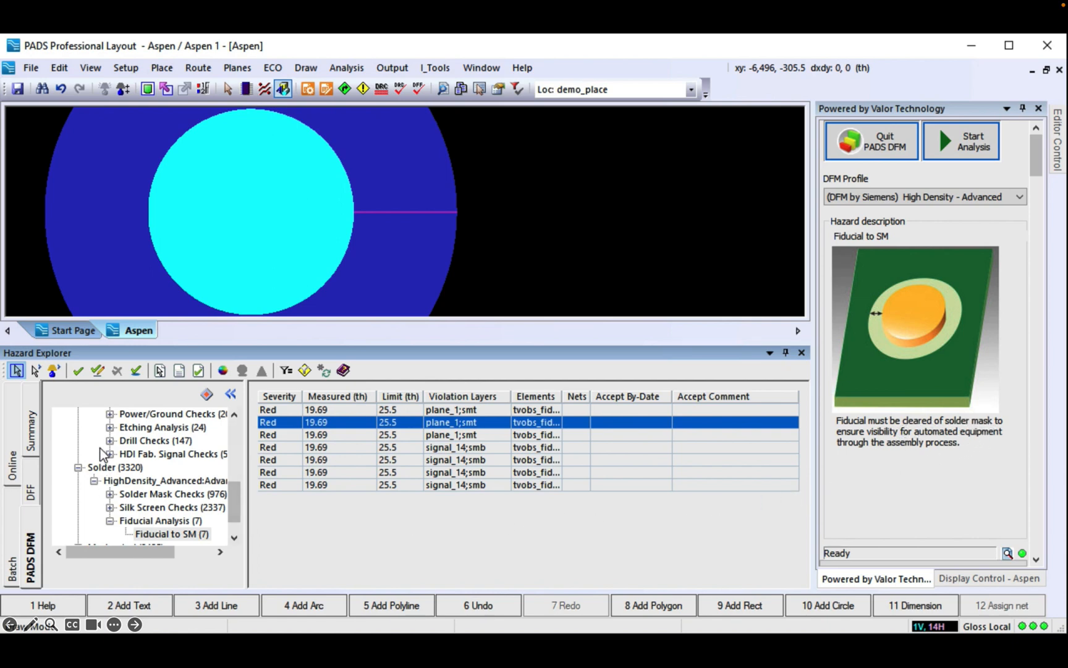
Step: List the Broken Copper hazards and inspect several of them on the board
click(110, 427)
click(156, 441)
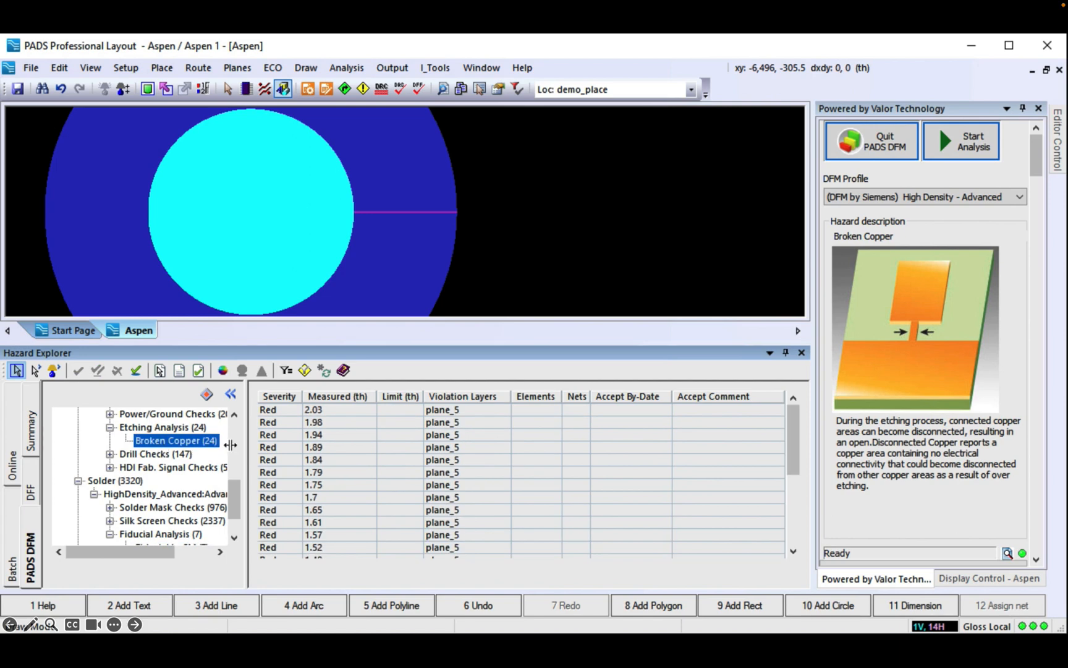
click(277, 434)
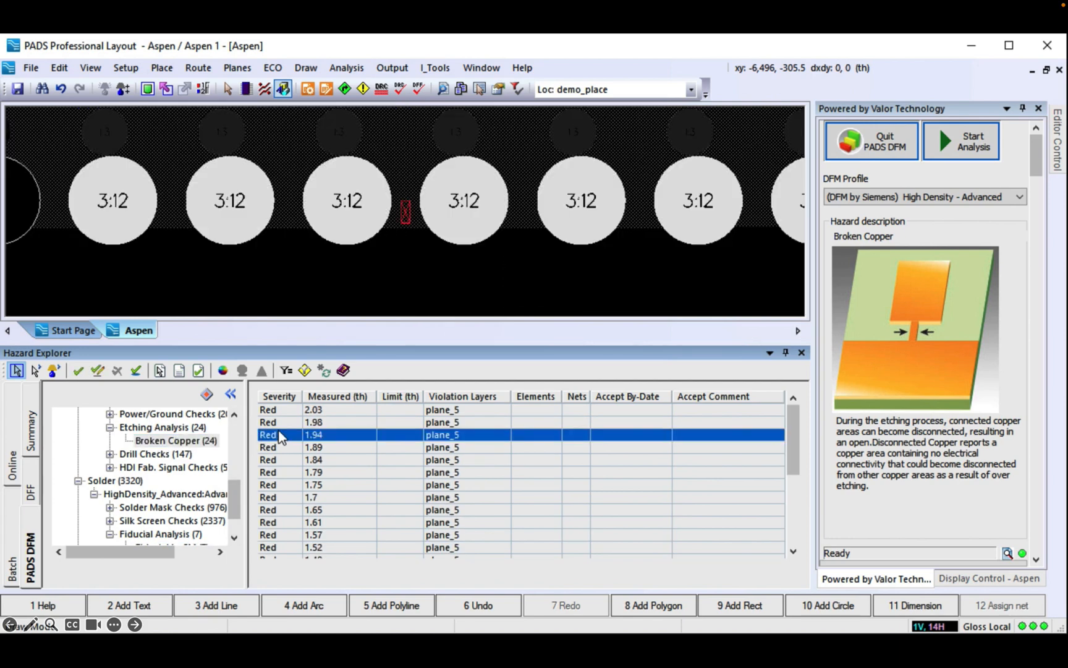
click(281, 522)
click(276, 544)
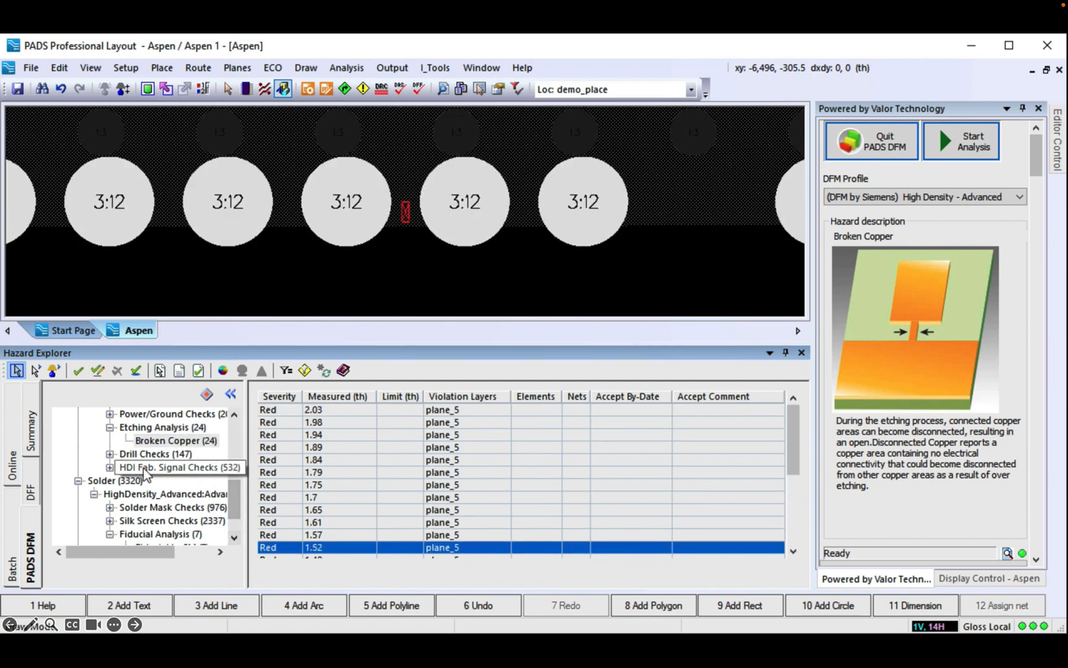
Step: Zoom to the SMD to Via Pad violation under HDI Fab. Signal Checks, then relist CAD Short hazards
click(110, 468)
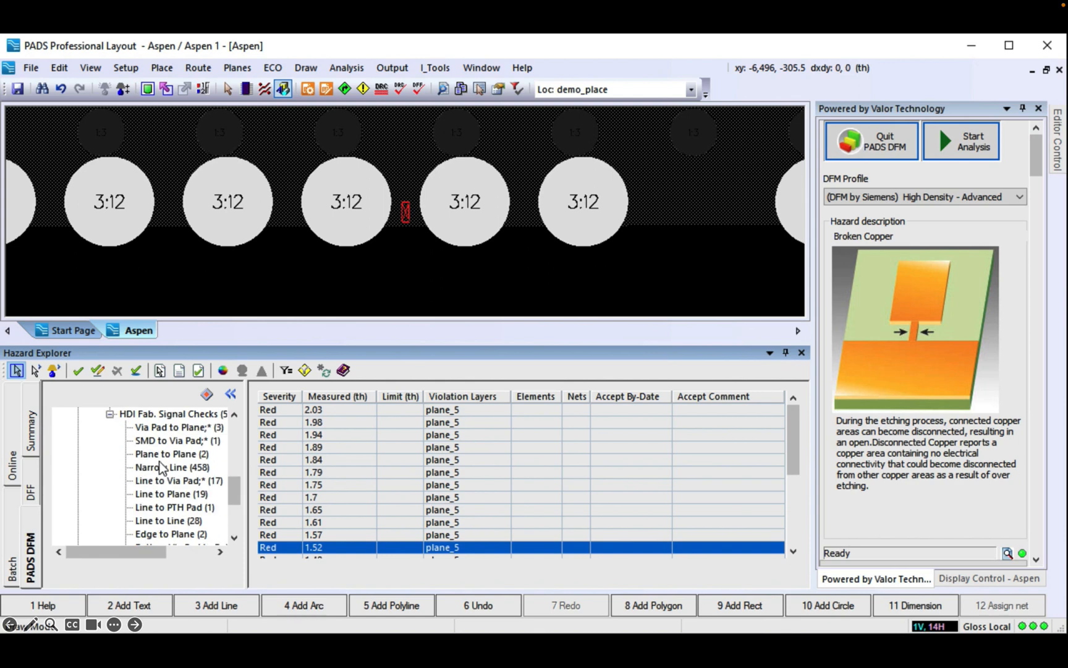
click(160, 441)
click(278, 410)
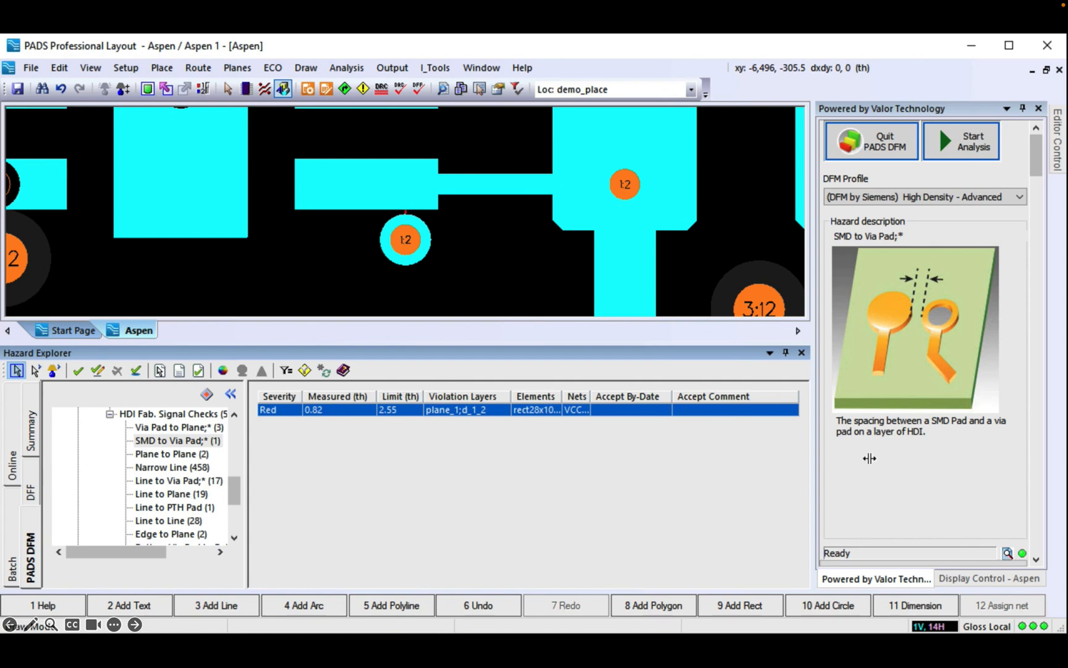
drag(231, 496, 233, 440)
click(170, 468)
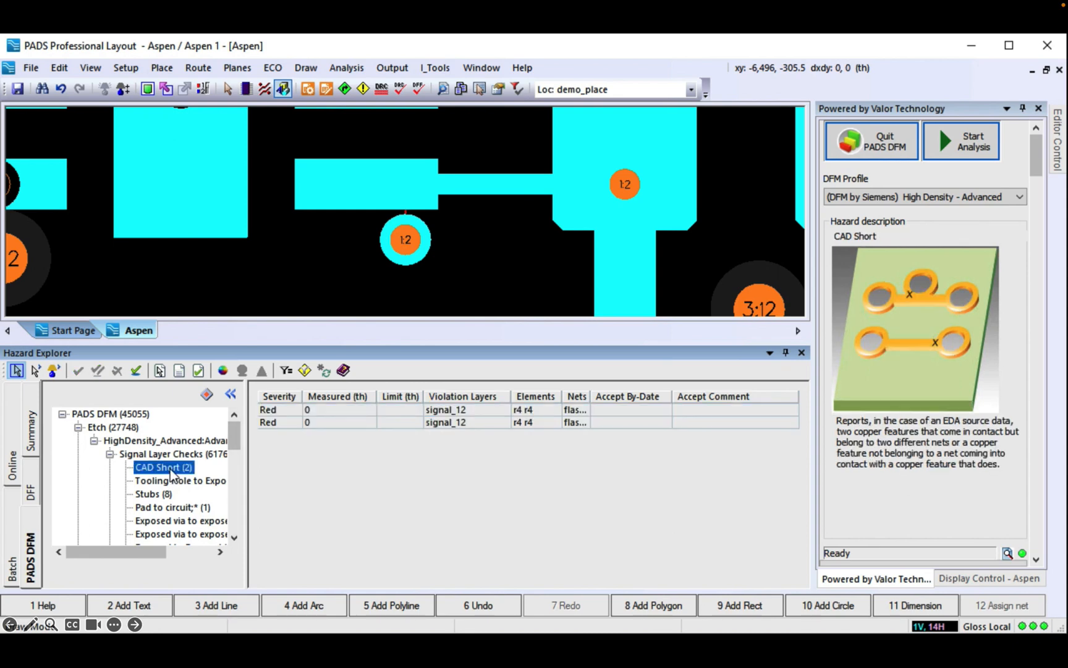
Step: Reroute the CAD Short trace to remove its detour loop
click(280, 410)
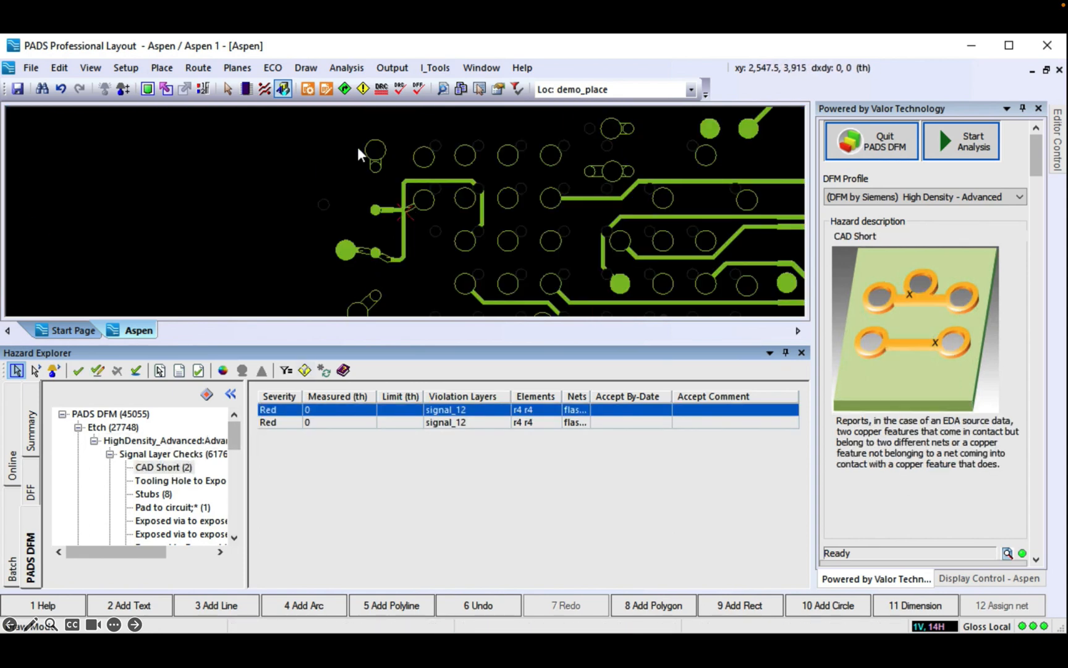
click(230, 91)
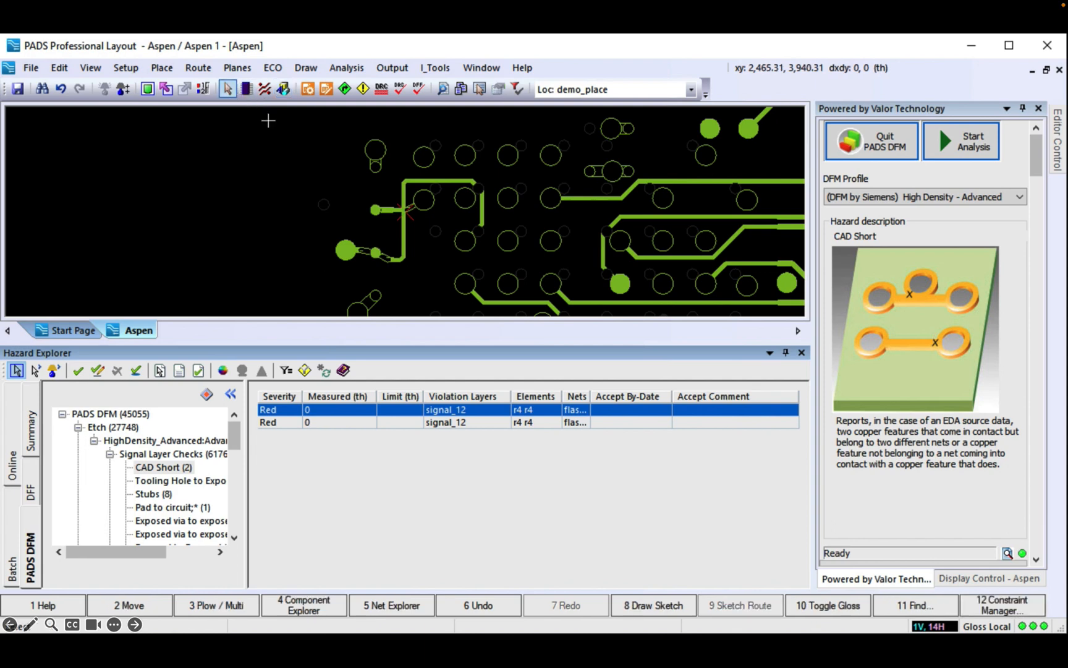
click(438, 182)
drag(439, 181, 434, 262)
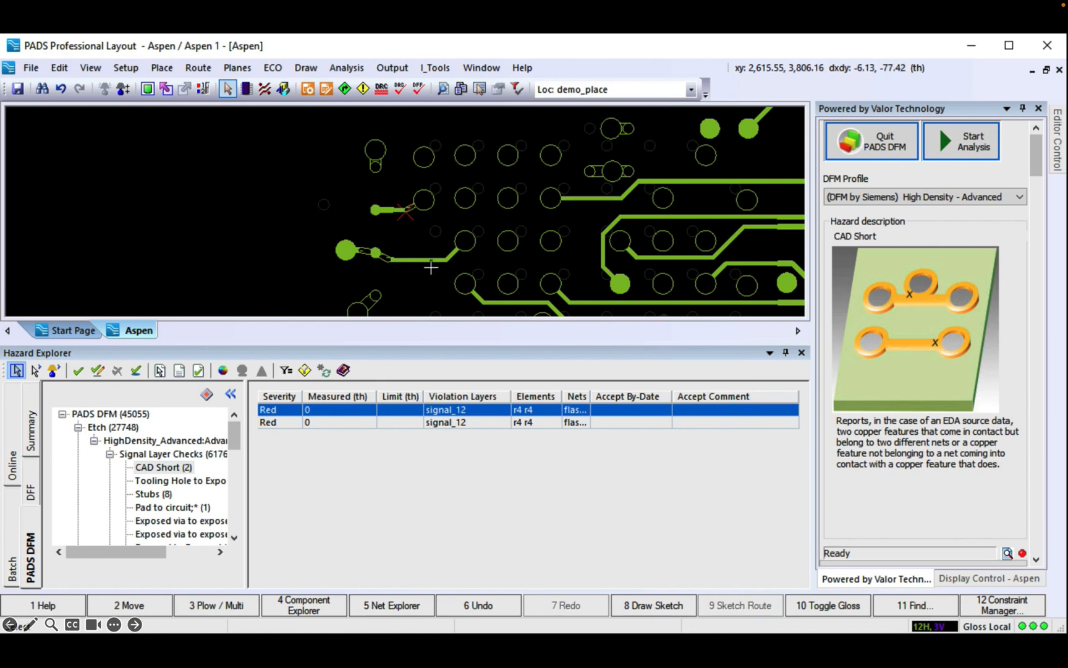
Step: Move the fiducial away from the mounting hole to clear the Tooling Hole to Exposed Copper hazard
click(162, 483)
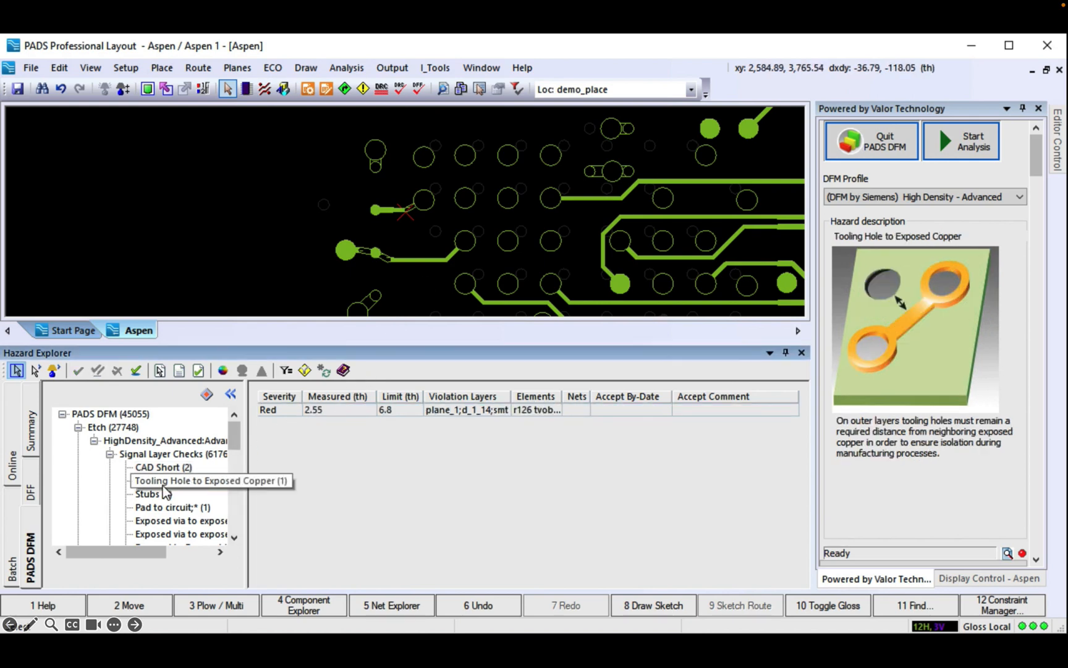
click(276, 412)
scroll(457, 224, up, 1)
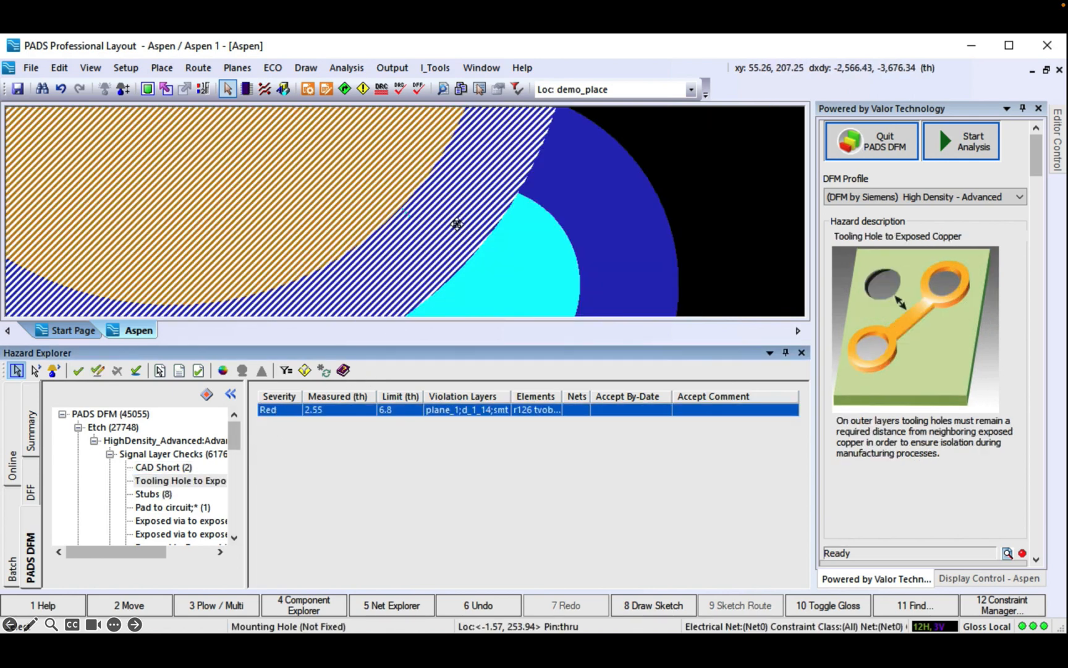
scroll(458, 222, down, 5)
scroll(458, 224, down, 3)
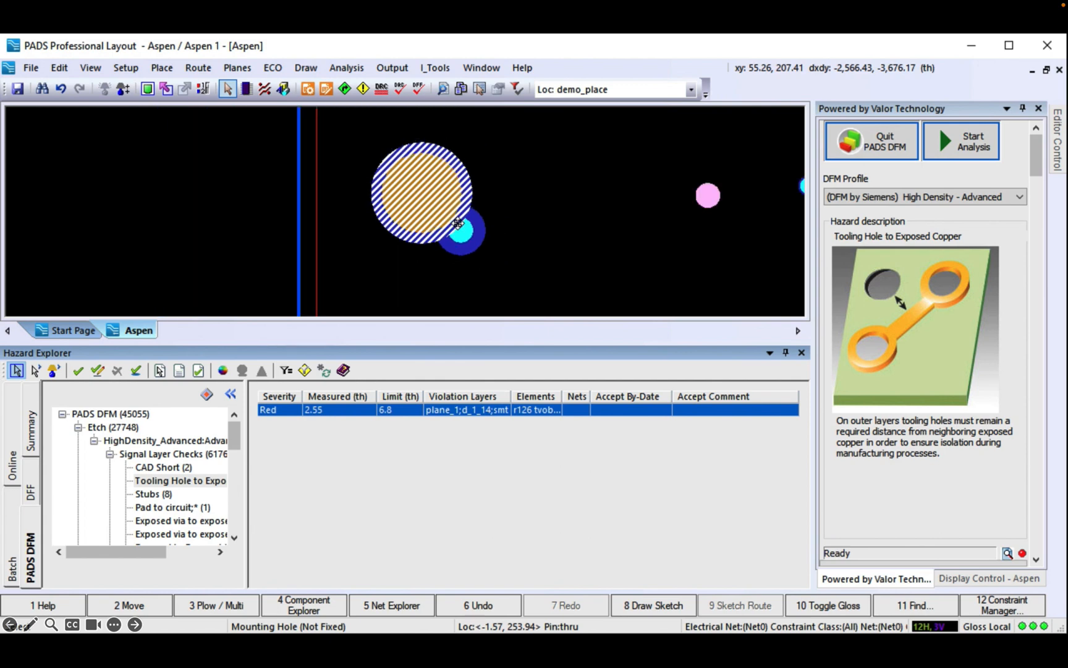
drag(461, 233, 487, 256)
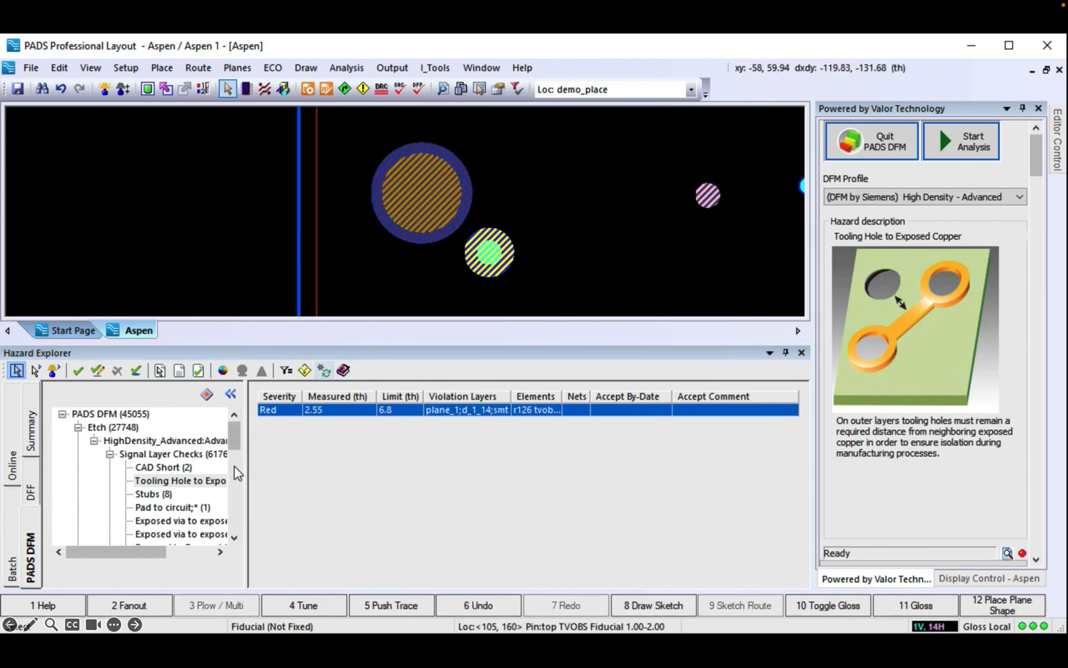
Step: Review the Stubs hazards and delete the dangling signal_4 stub trace
click(162, 495)
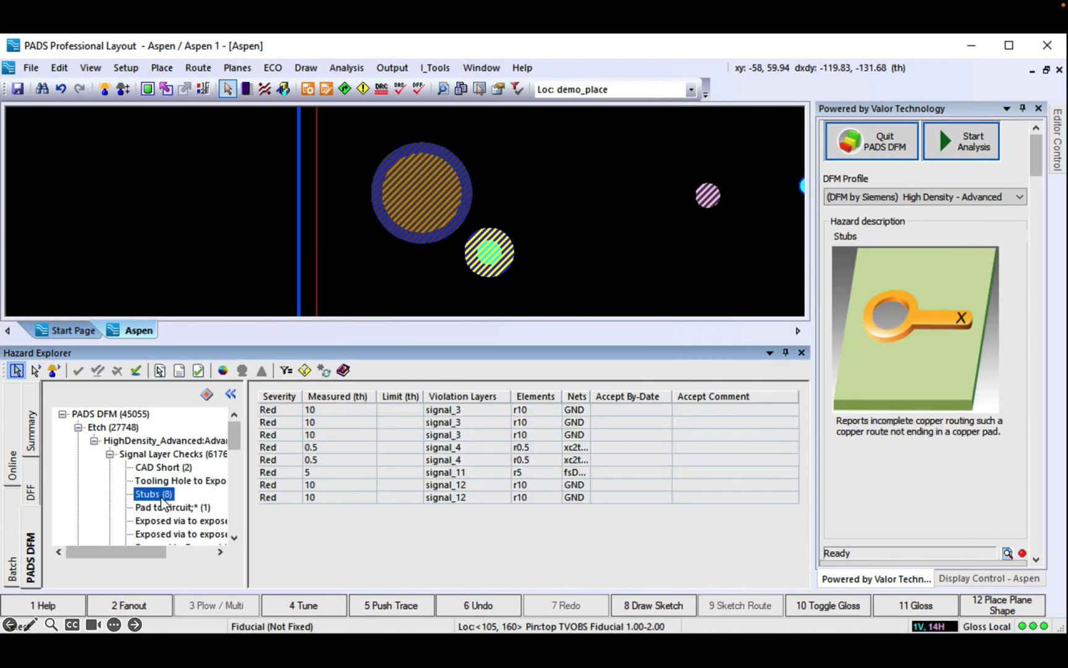
click(282, 410)
click(282, 420)
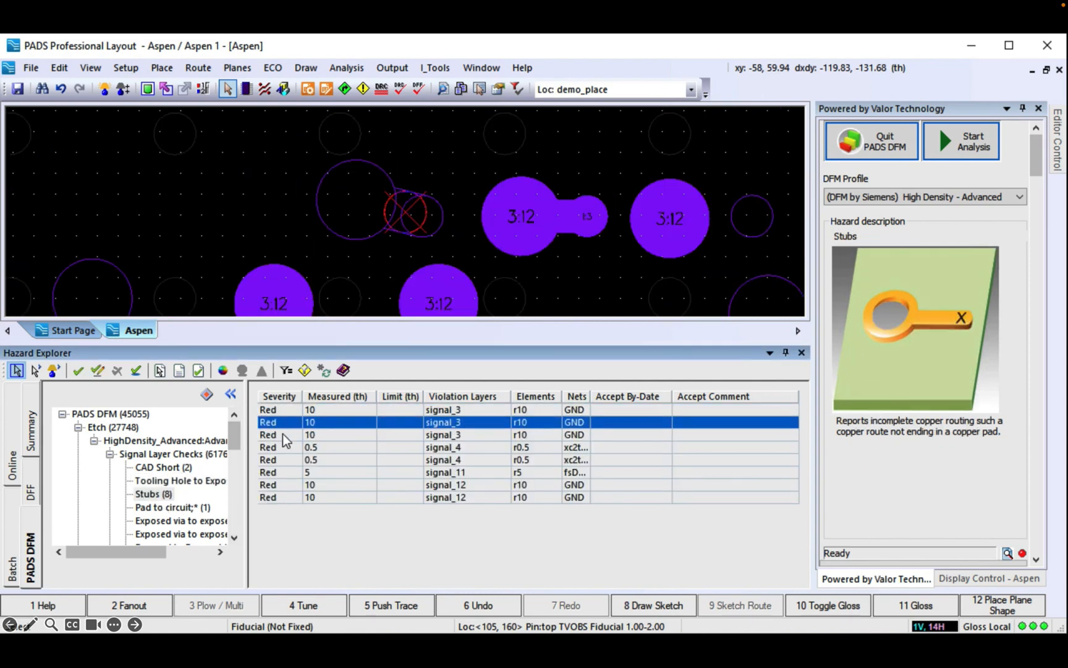
click(283, 435)
click(287, 448)
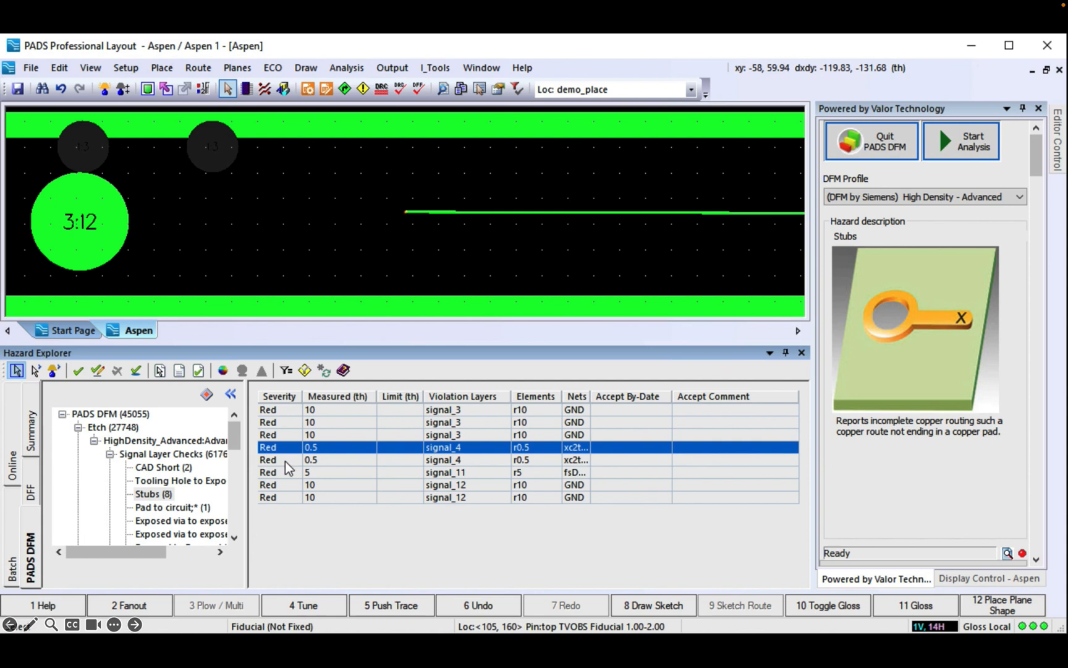
click(526, 213)
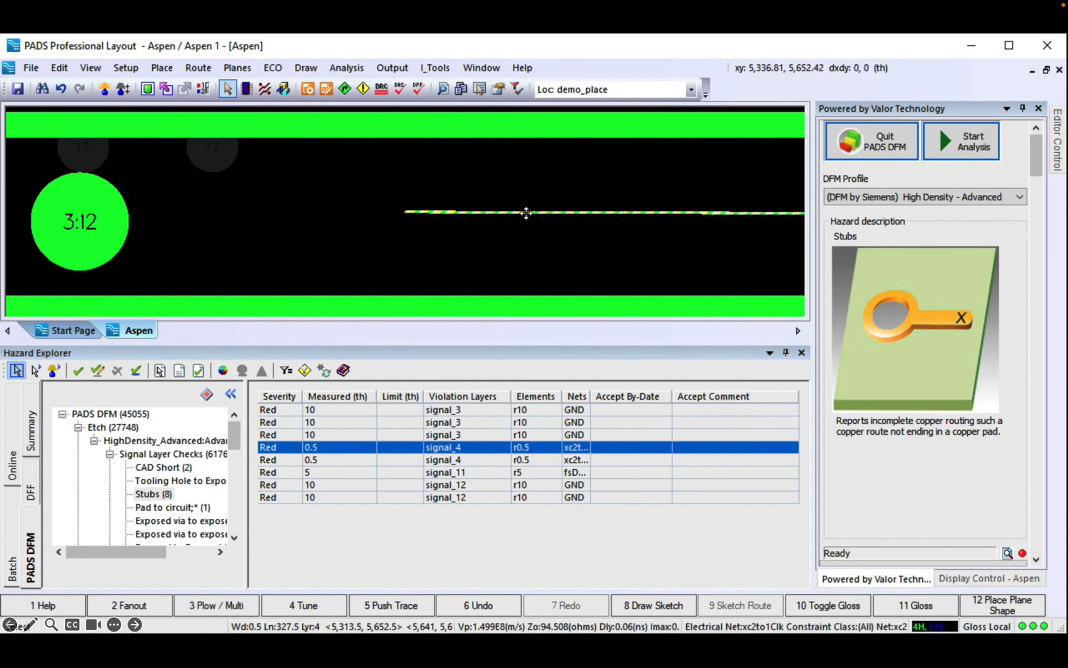
right_click(526, 212)
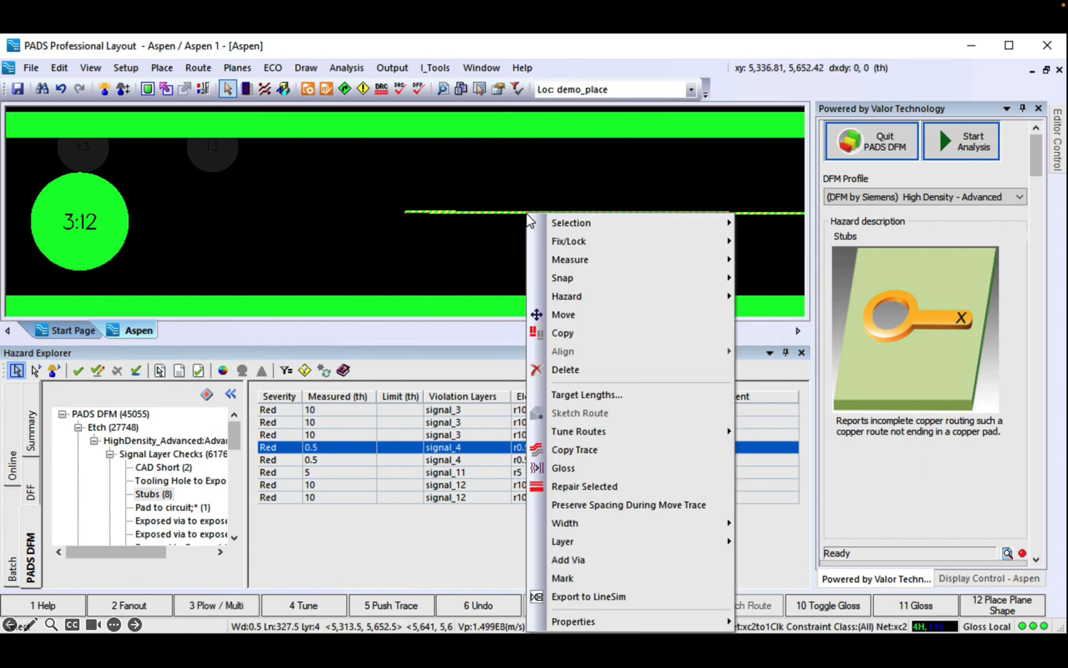
click(557, 369)
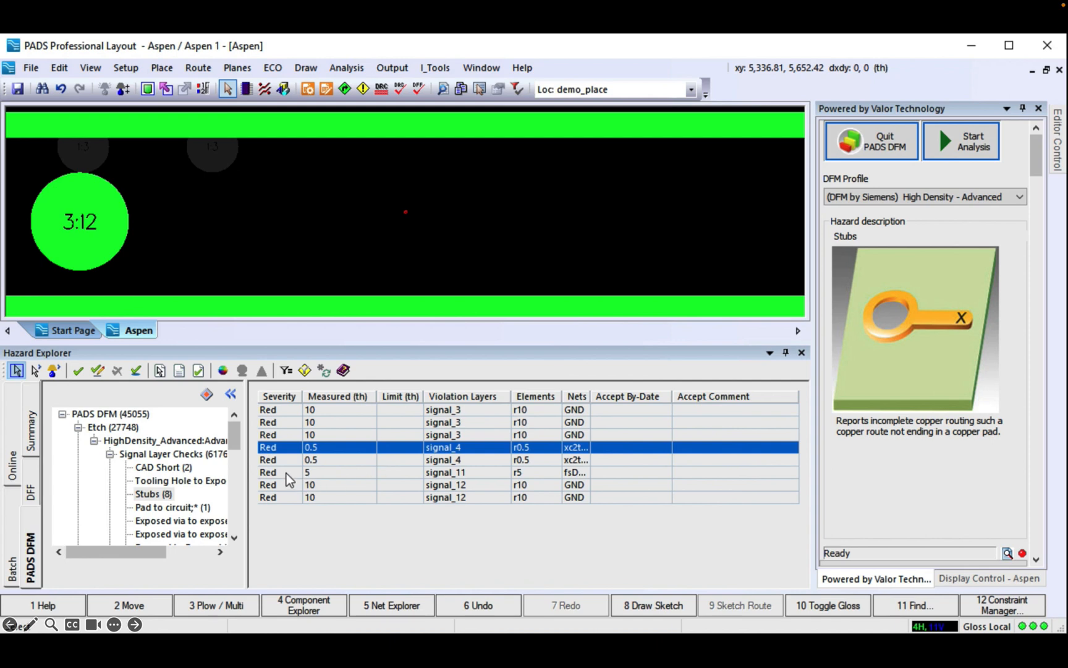
Step: Delete the signal_11 stub trace and inspect the signal_12 stub hazards
click(287, 473)
click(402, 235)
right_click(404, 236)
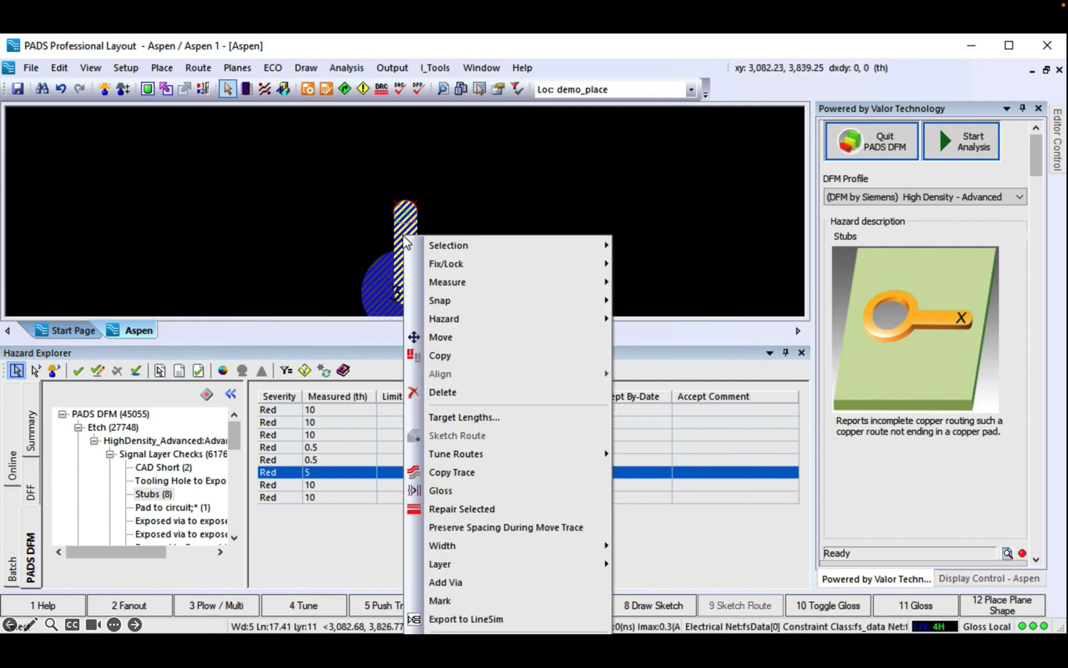
click(448, 391)
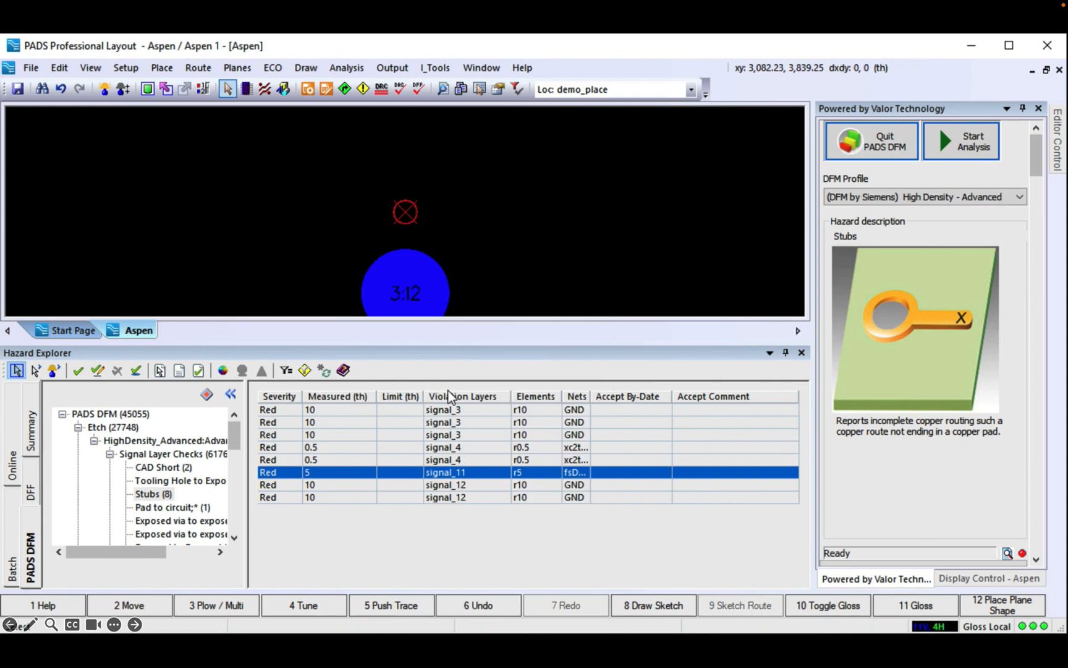
click(320, 486)
click(289, 498)
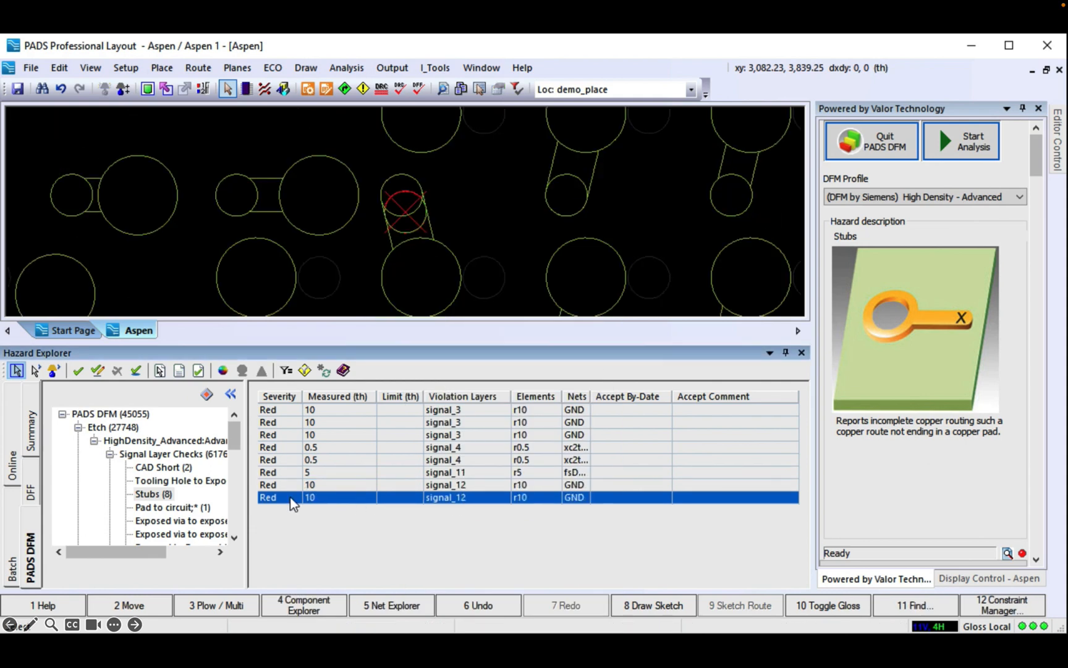
Step: Sort stubs by net and accept the five GND stub hazards, leaving three
click(576, 396)
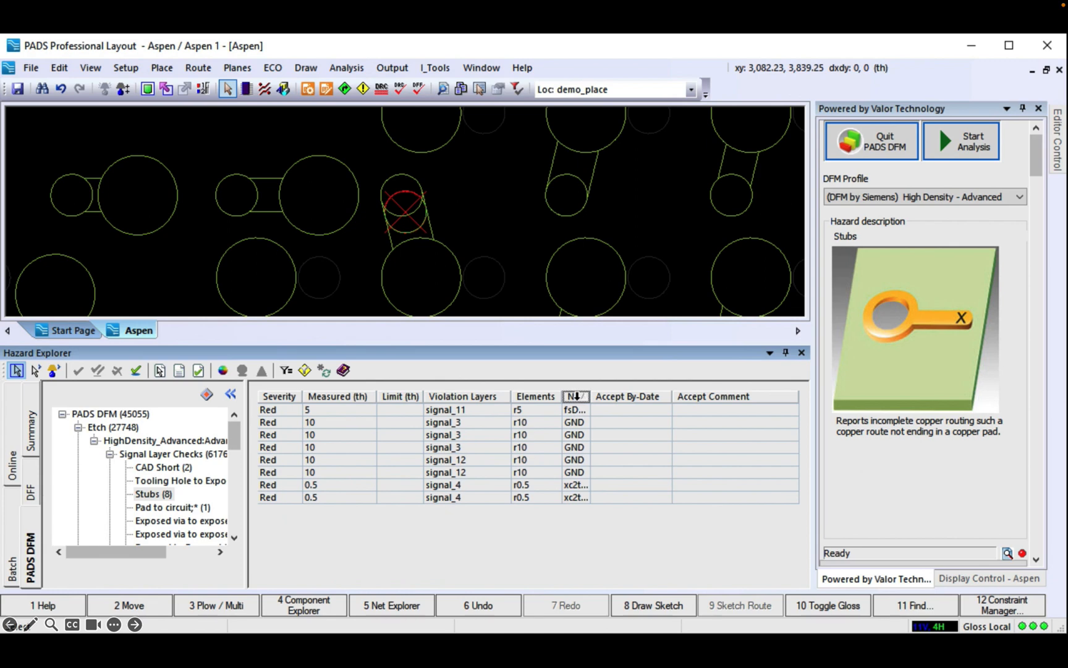
click(581, 426)
shift+click(581, 474)
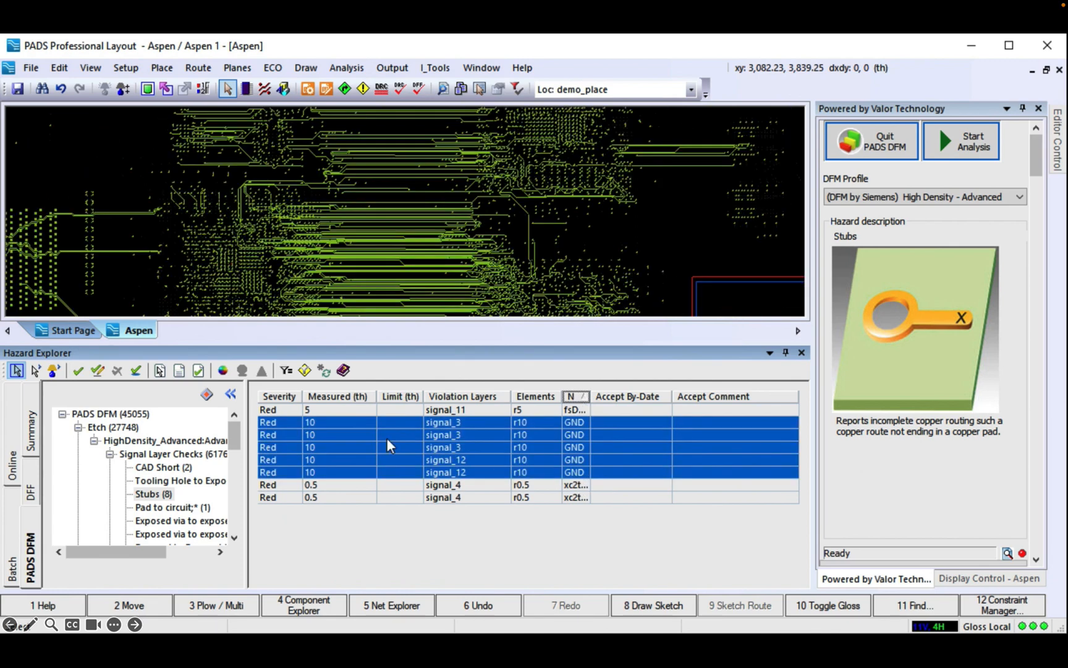
click(78, 371)
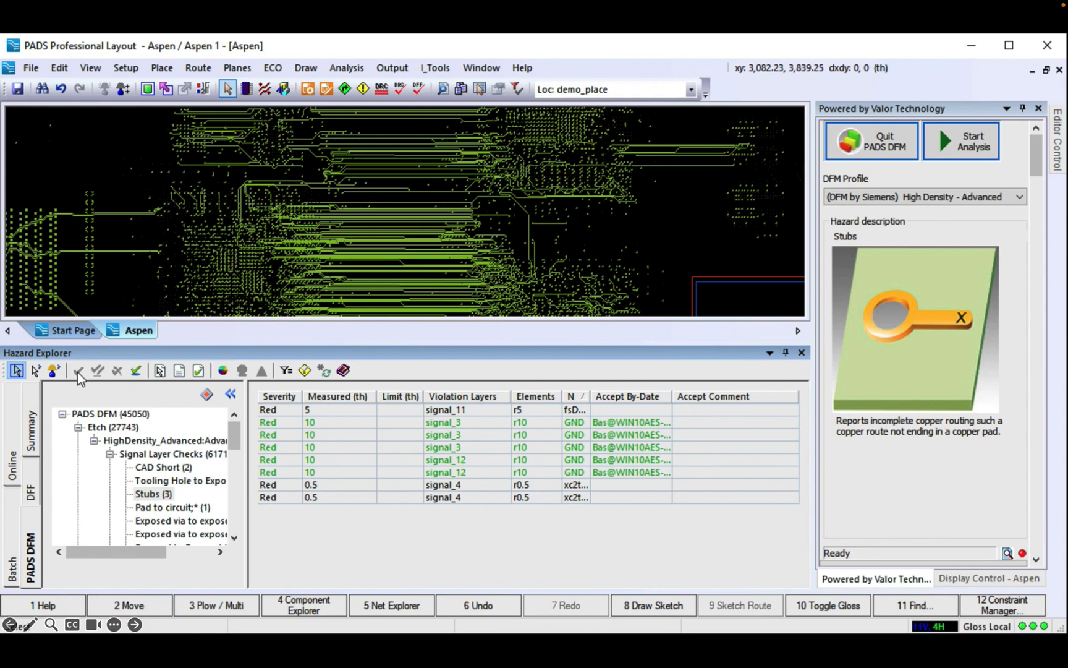
click(168, 509)
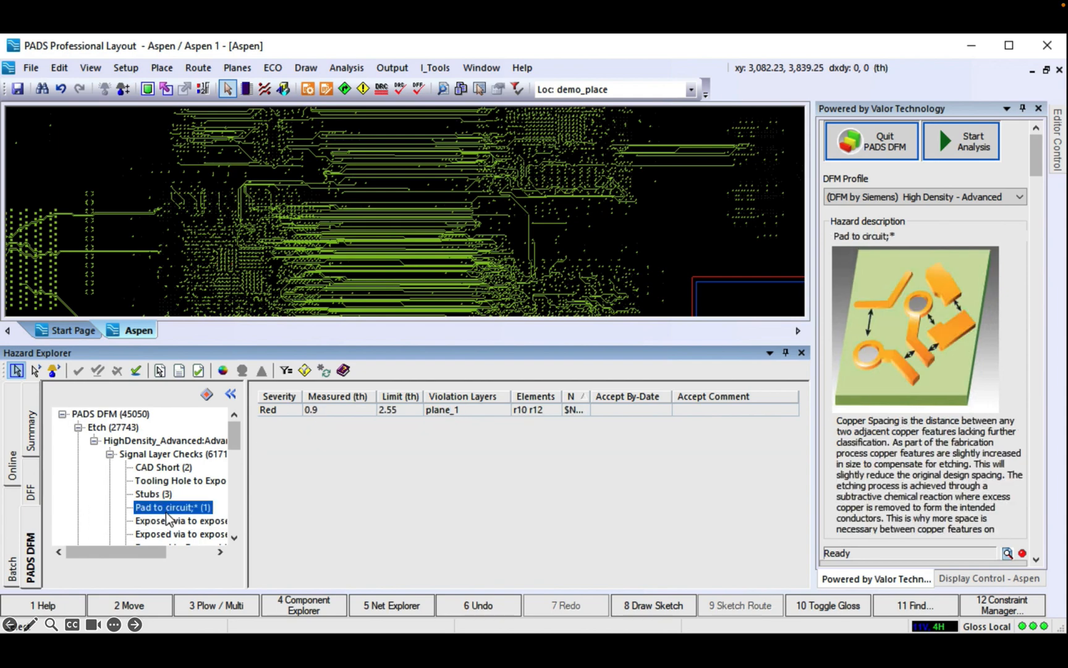
Step: Zoom to the pad-to-circuit violation and nudge the via away from the trace
click(282, 410)
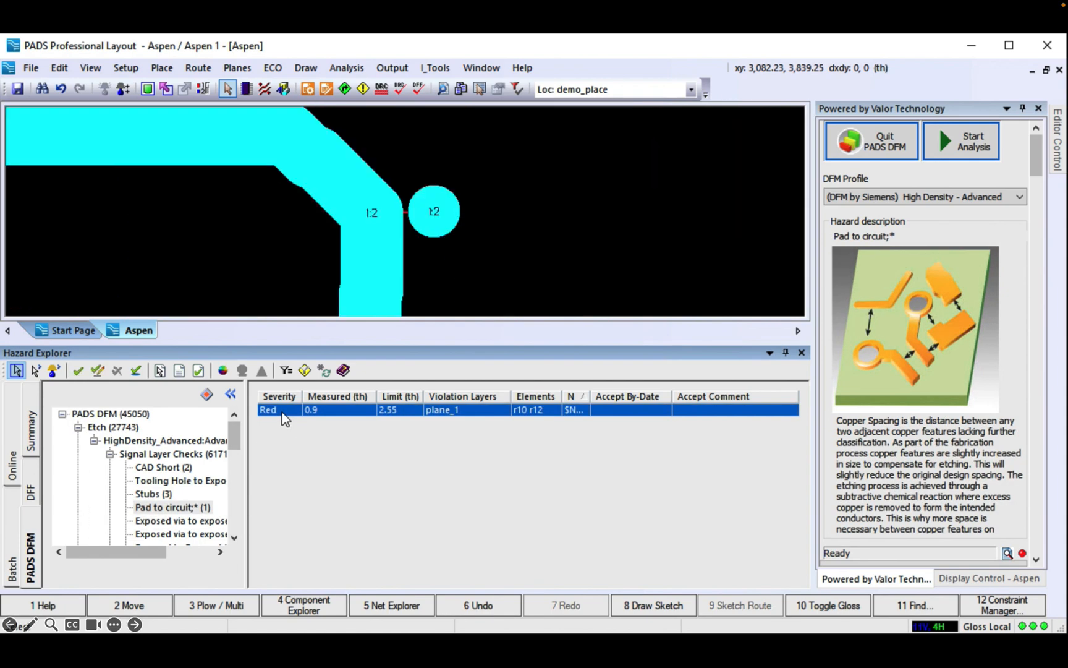
scroll(434, 217, down, 5)
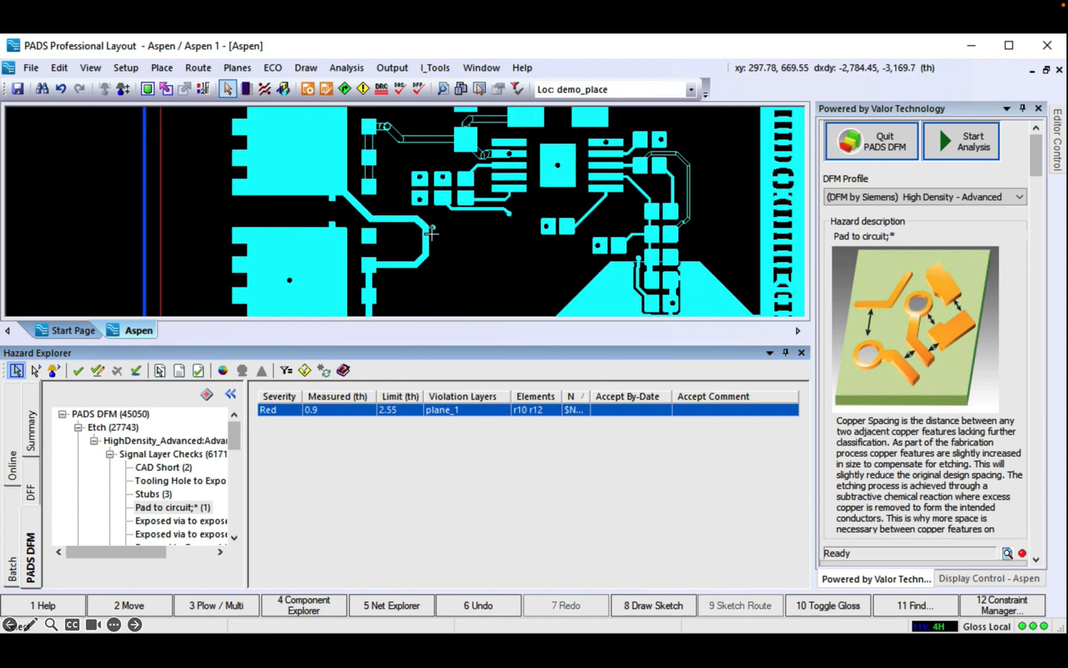
scroll(432, 233, up, 5)
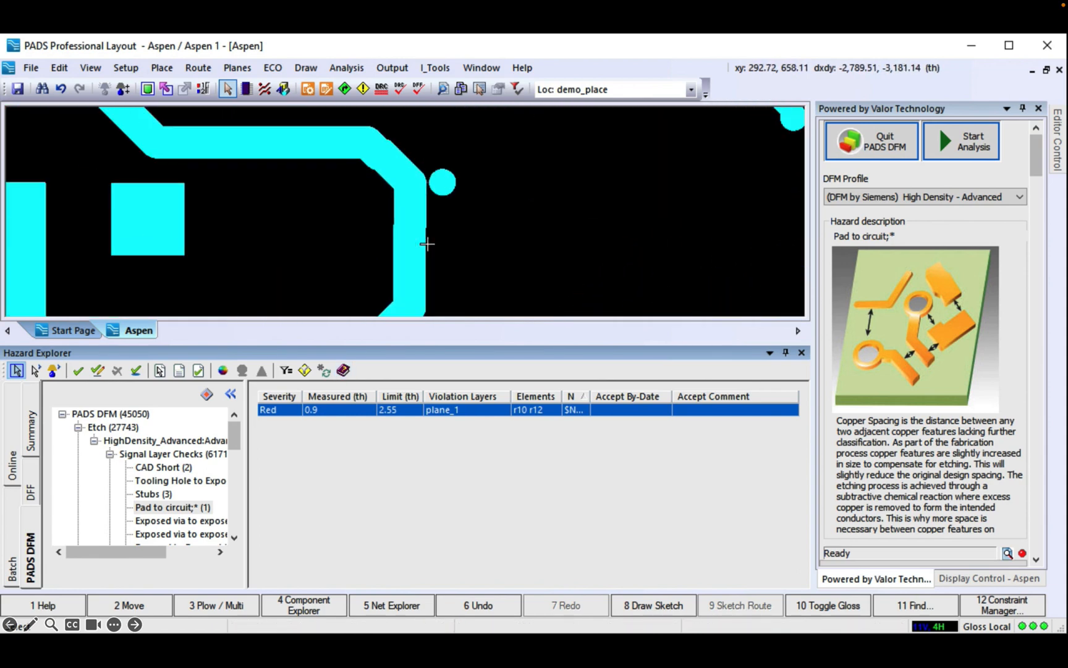
drag(444, 183, 454, 183)
scroll(335, 249, up, 3)
scroll(335, 249, down, 4)
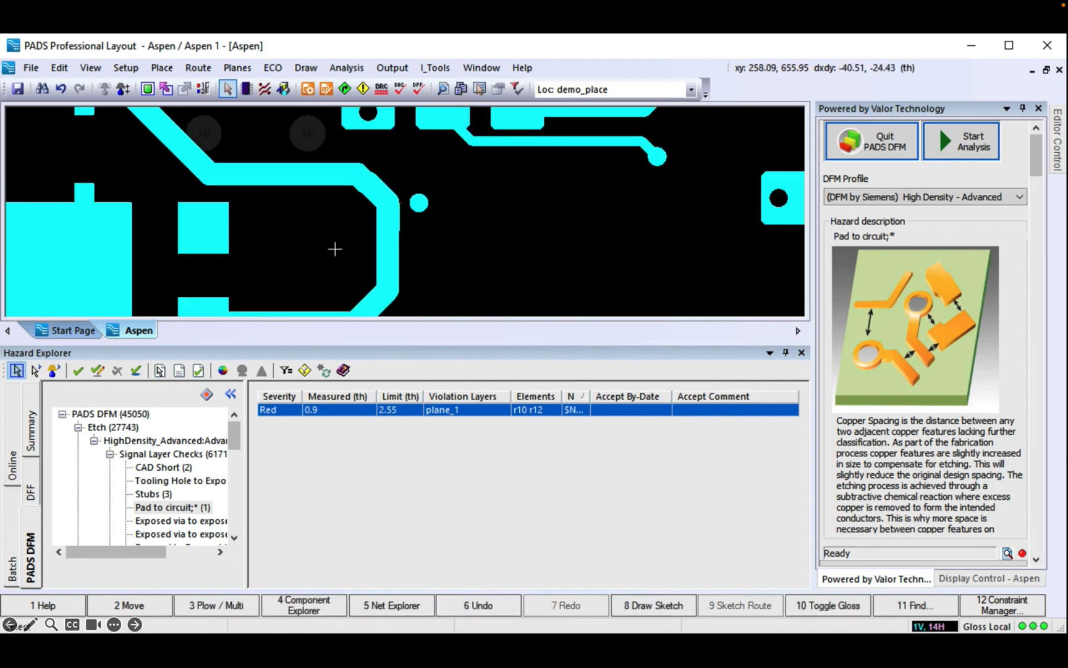
Step: Gloss the trace bending near the via, then clear the selection
click(403, 301)
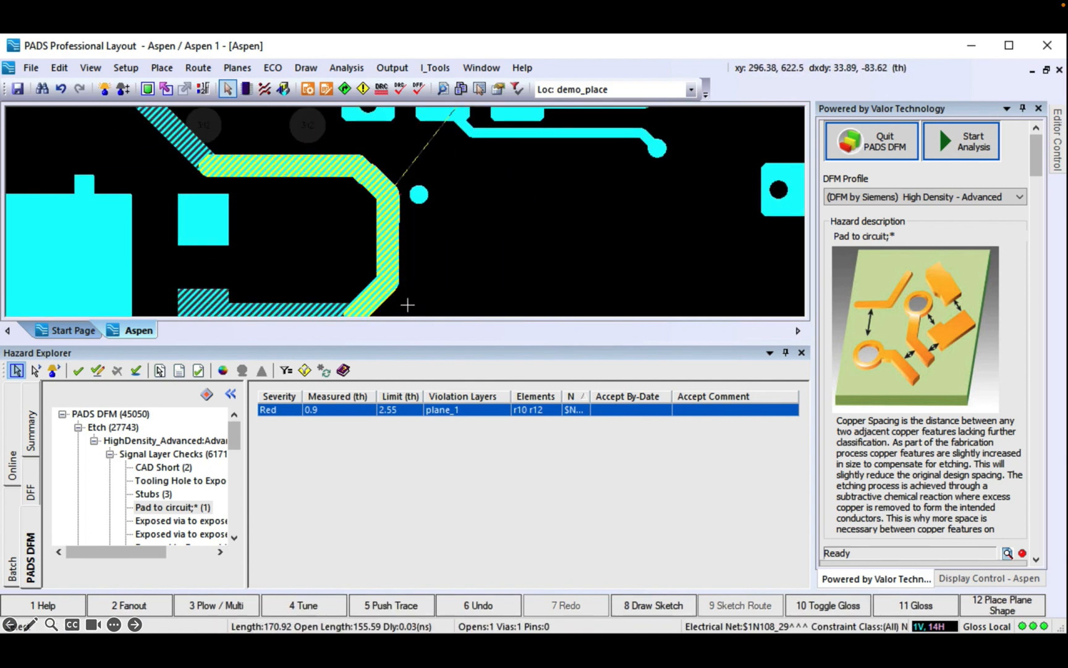
click(920, 609)
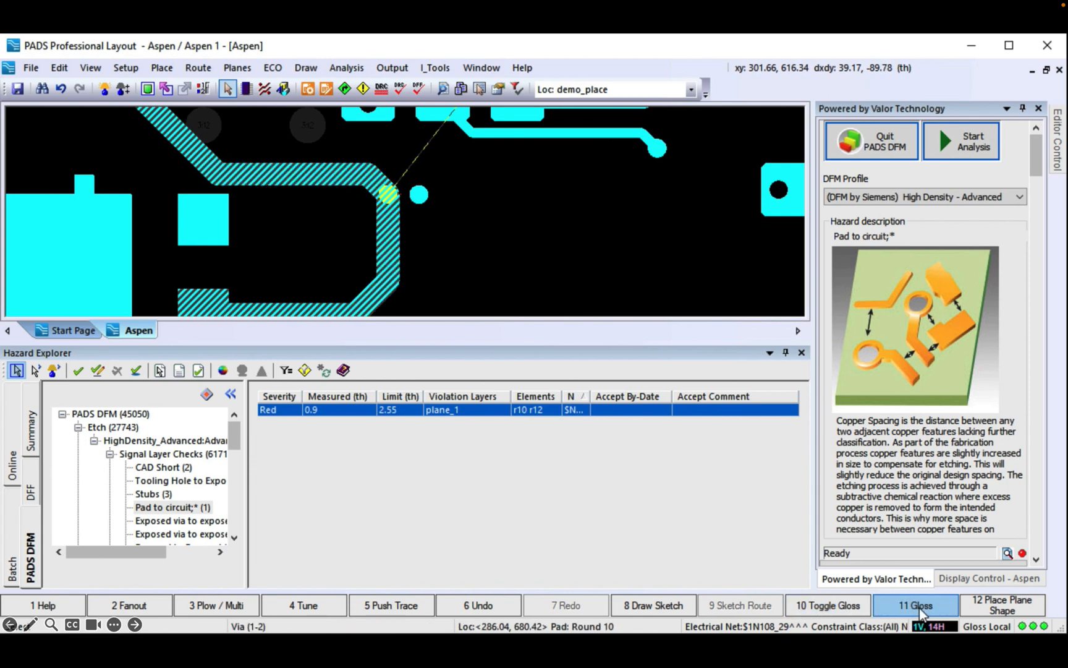
click(505, 262)
scroll(409, 202, down, 2)
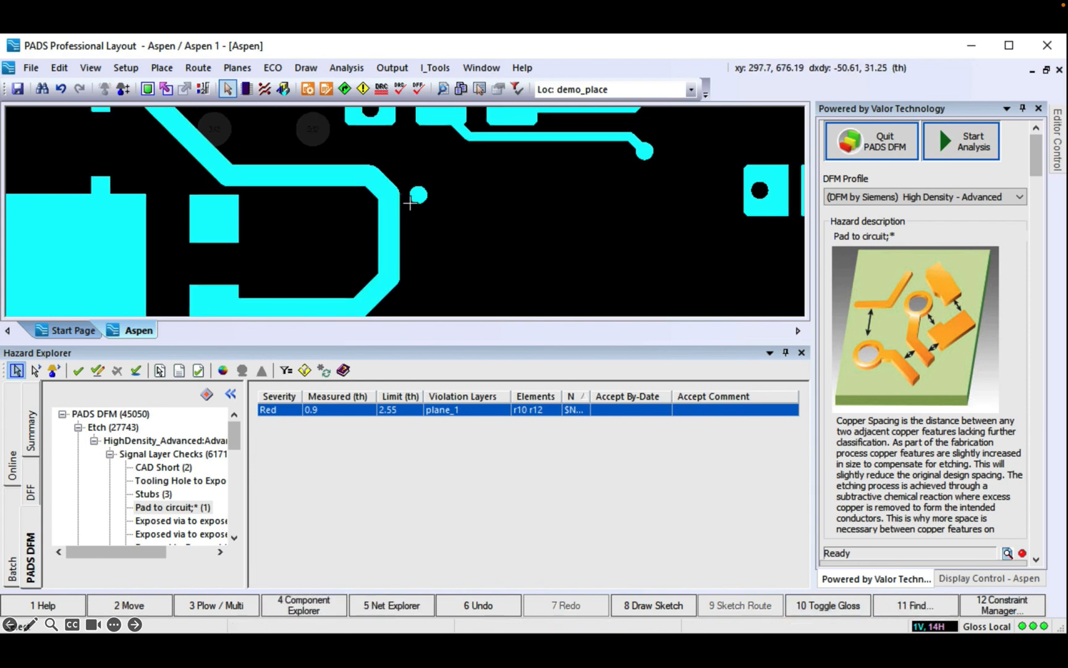
scroll(409, 202, up, 5)
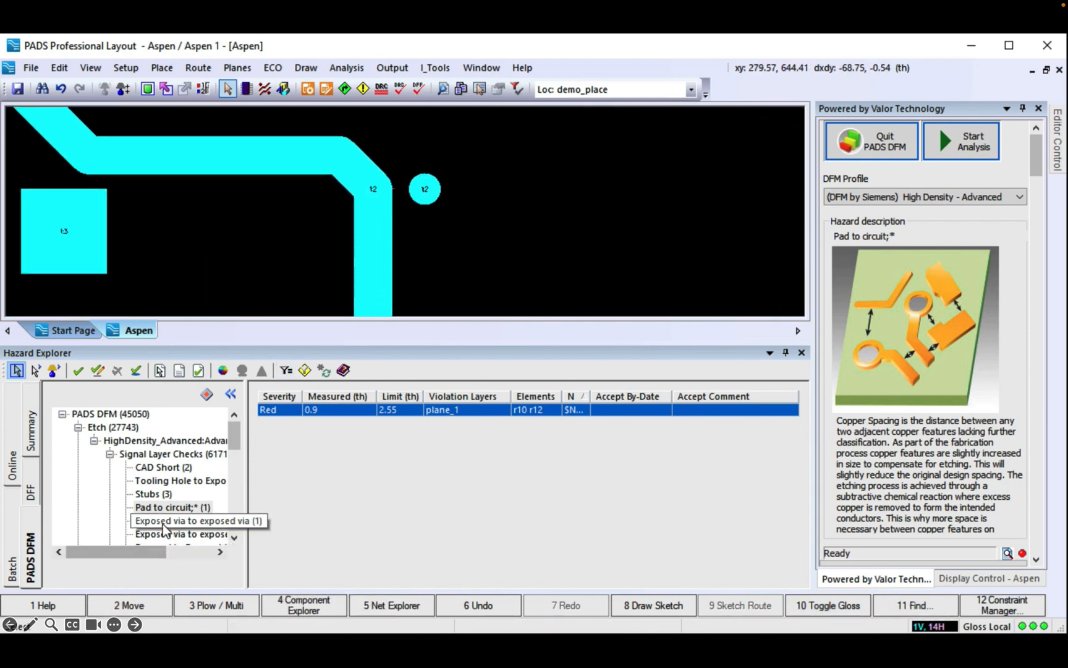
Step: Review the Exposed via to exposed via and exposed copper hazards, including the 0.82 violation
click(191, 522)
click(274, 410)
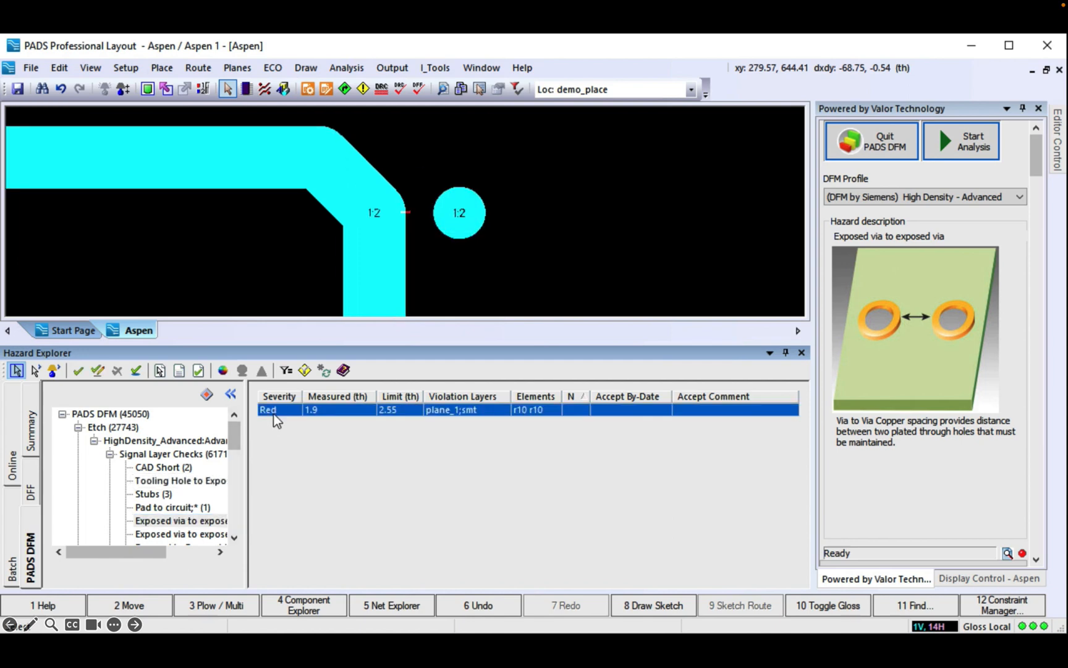
click(180, 535)
click(288, 410)
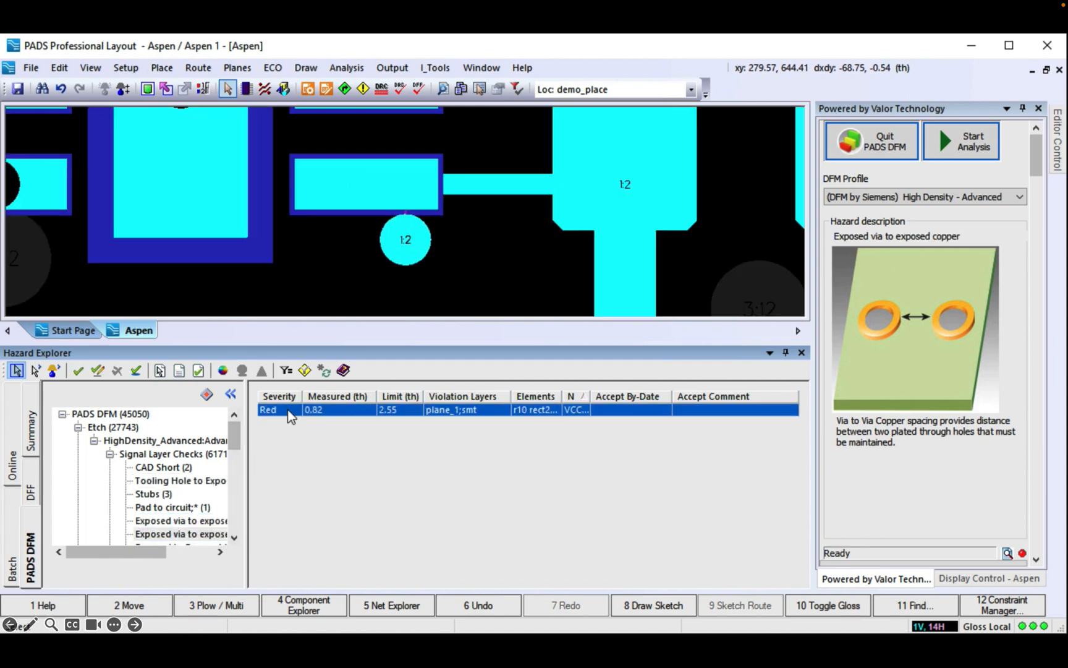
Step: Select via 1:2 and bring up the Exposed to Exposed hazard (1.9 against 2.55)
click(401, 246)
scroll(401, 246, down, 1)
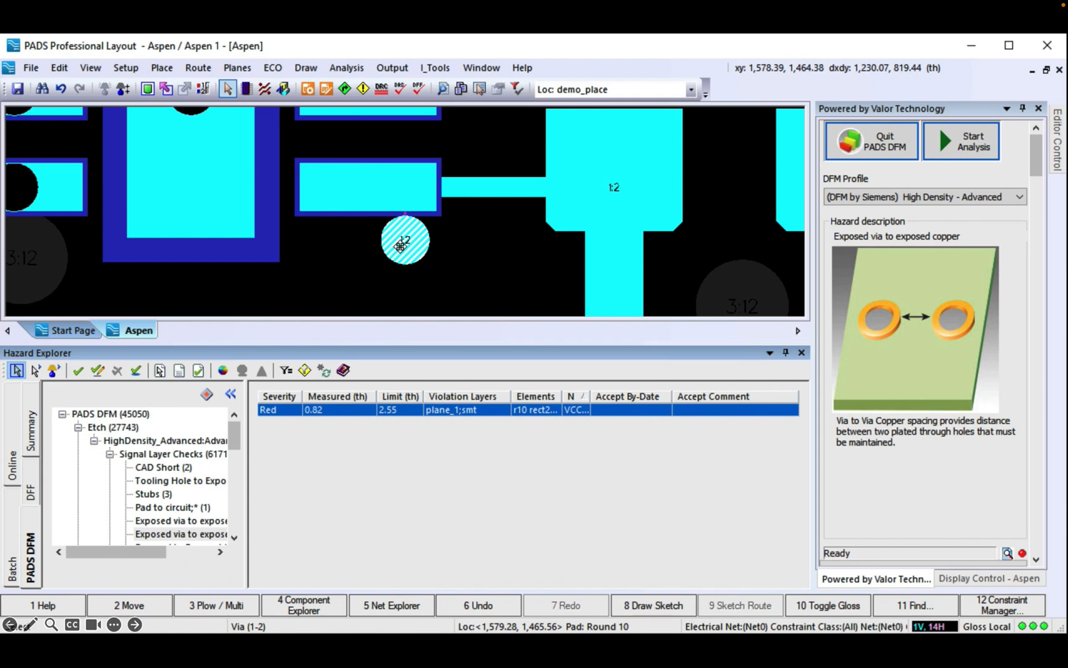
click(489, 290)
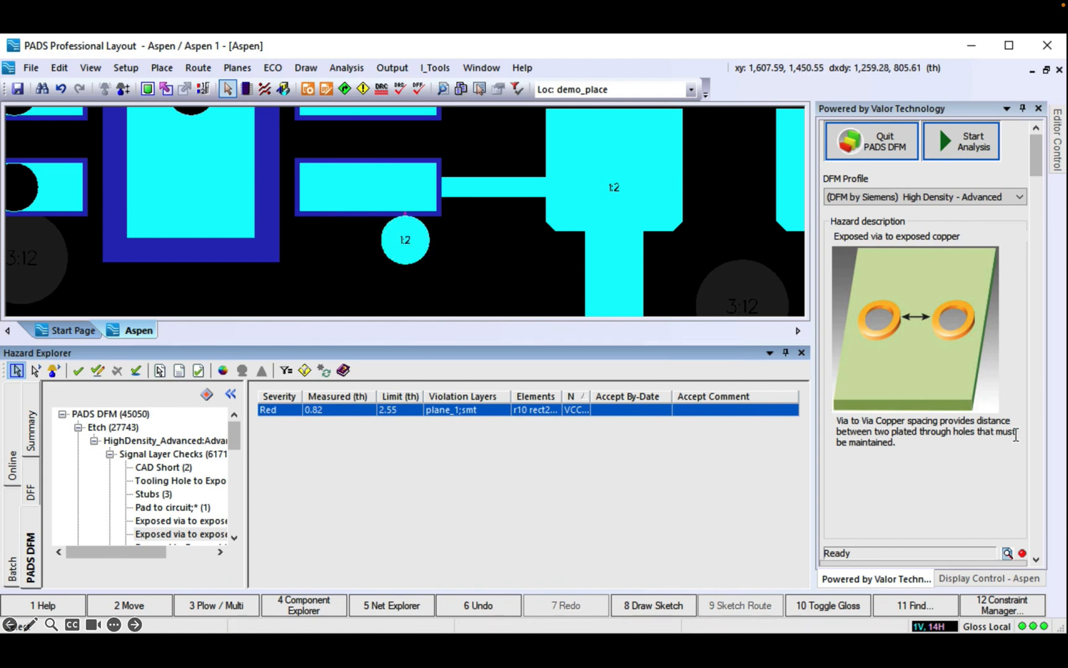
click(405, 239)
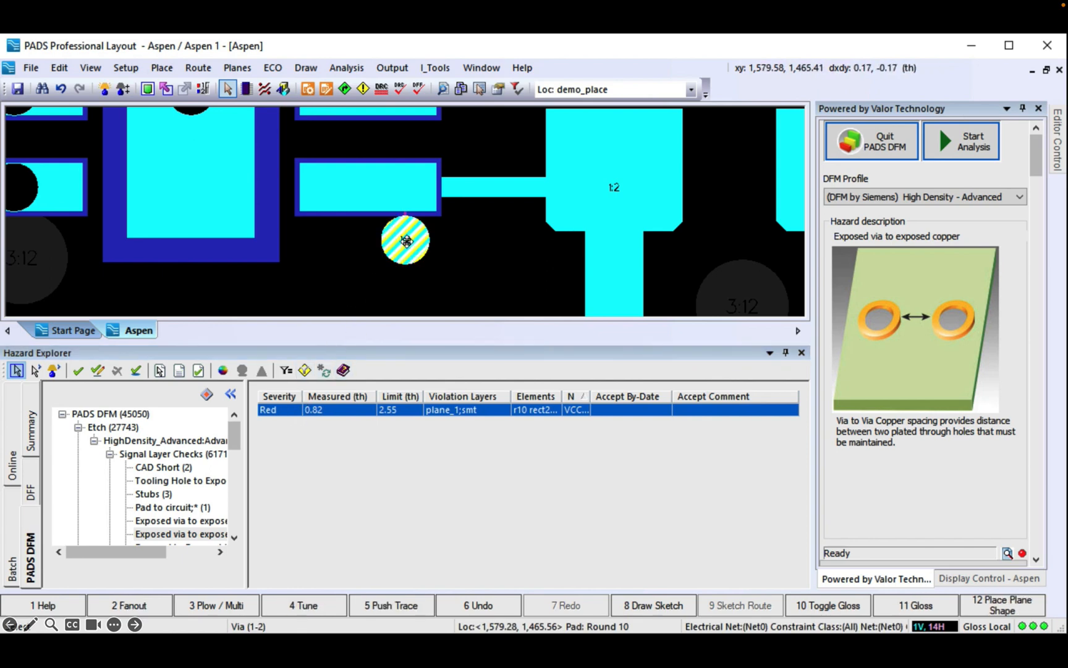
drag(233, 435, 233, 450)
click(206, 495)
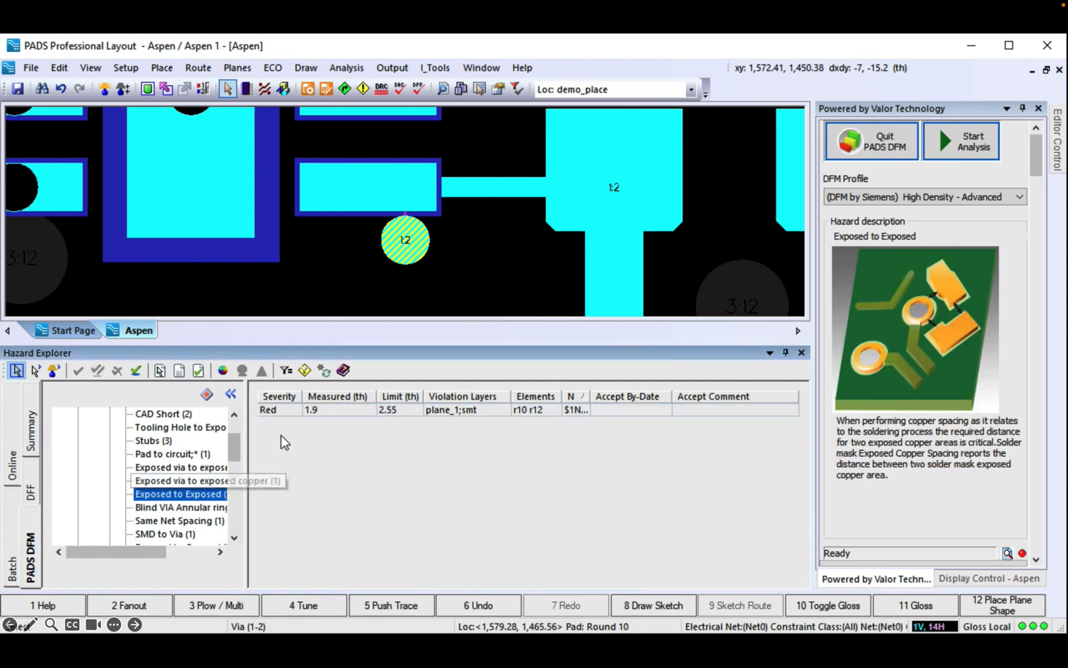
Step: Step through the third, fourth and fifth Blind VIA Annular ring violations
click(197, 508)
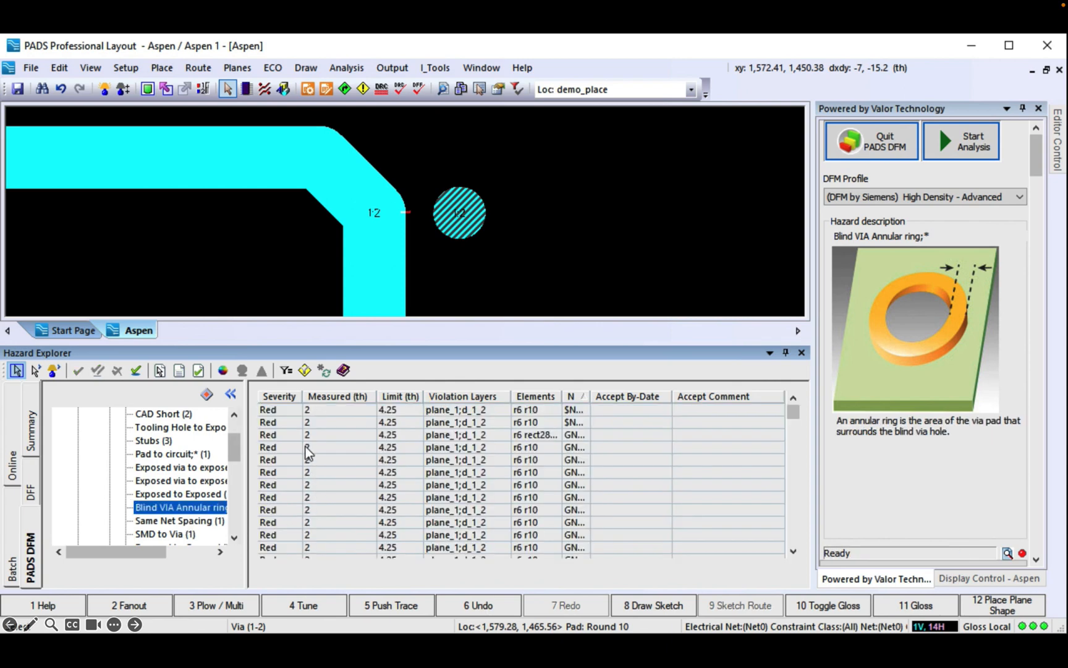
click(292, 435)
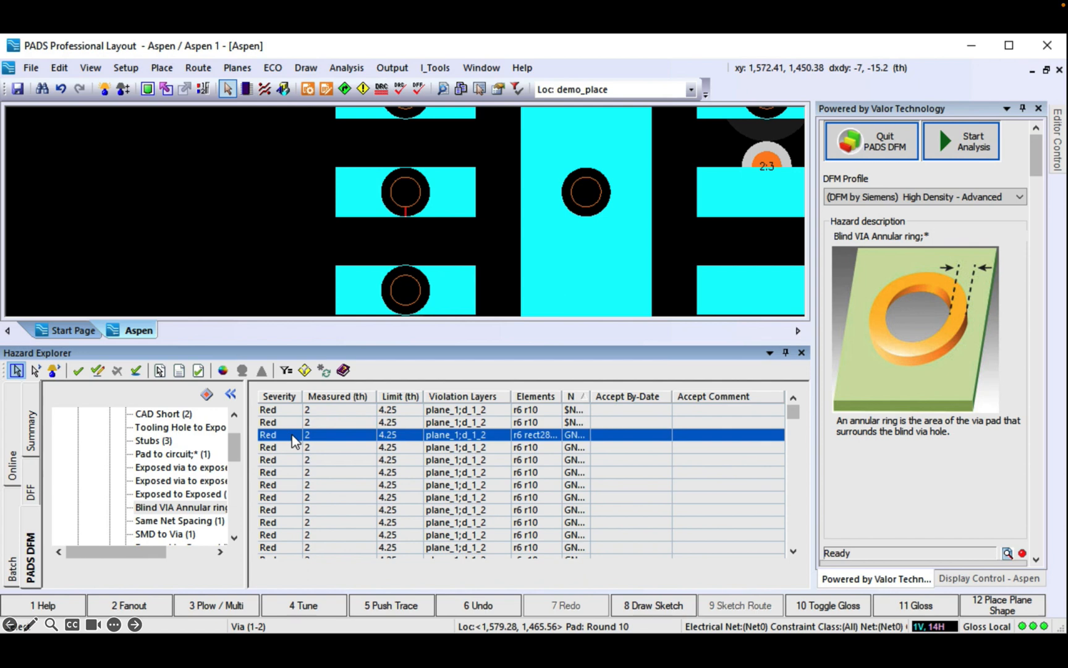
click(291, 447)
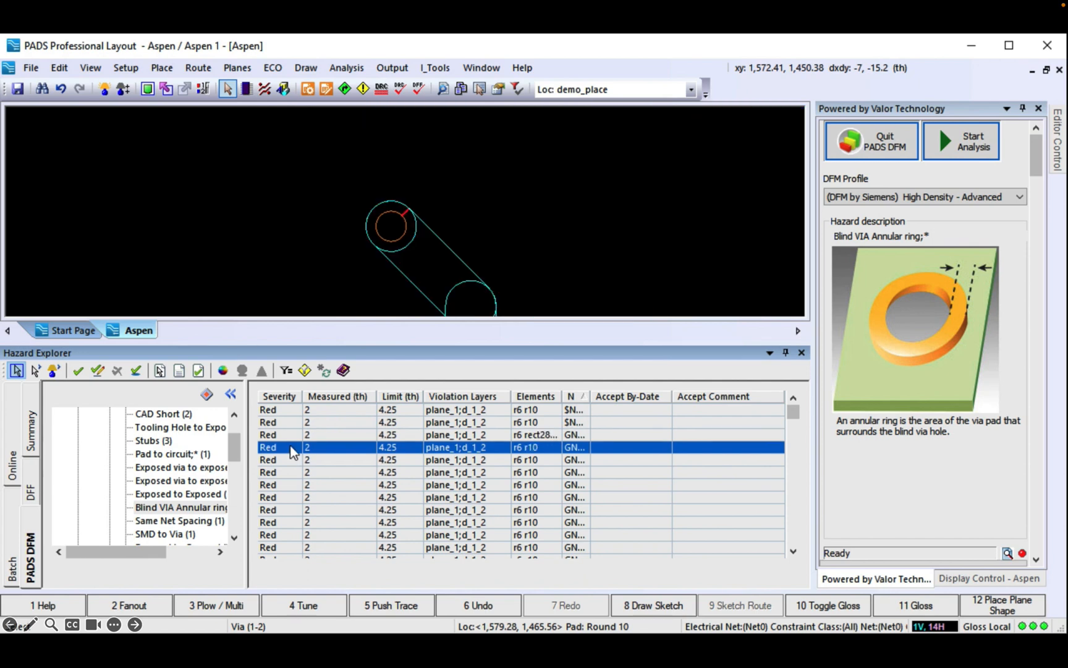
click(290, 460)
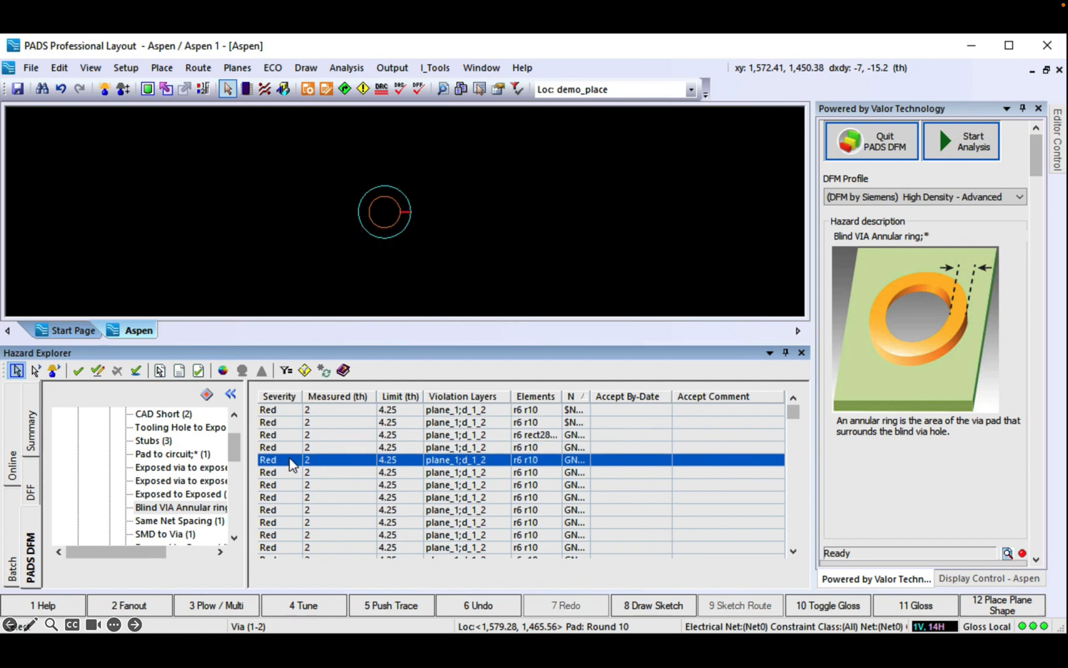
scroll(289, 458, down, 3)
scroll(289, 458, down, 3)
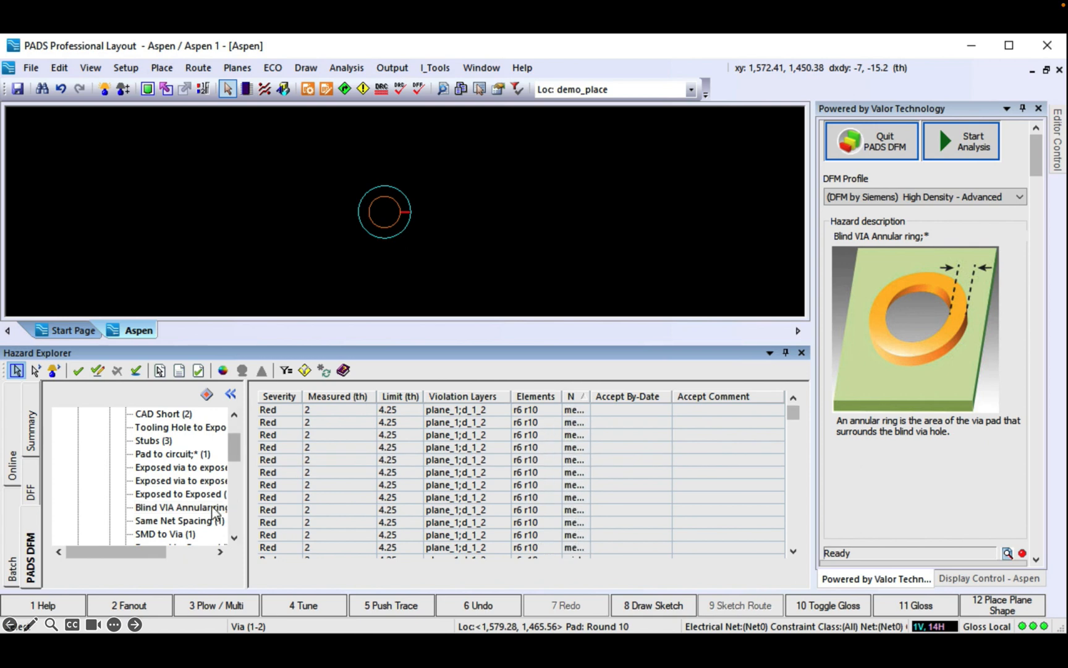
Step: Fix the Same Net Spacing violation by moving the trace segment down
click(174, 522)
click(297, 410)
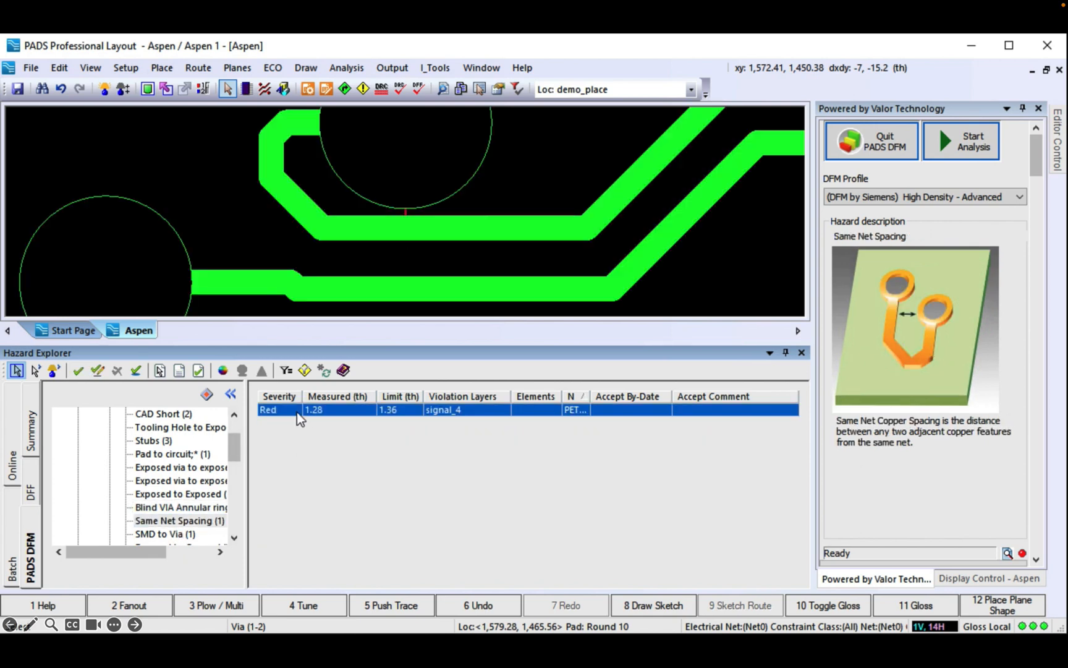
scroll(416, 228, down, 5)
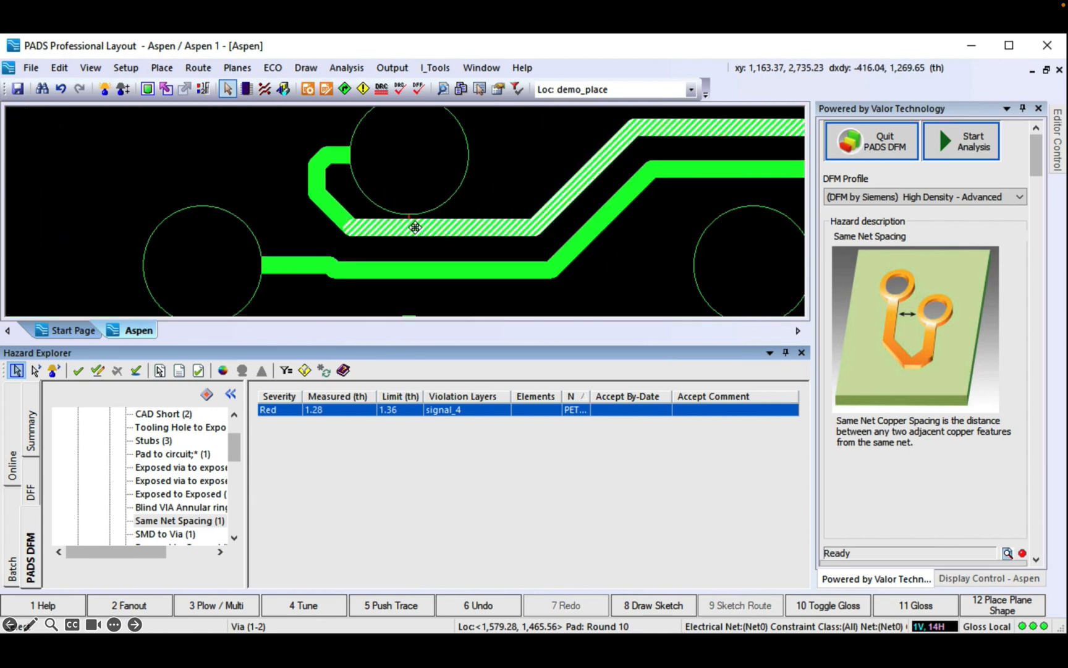
scroll(415, 228, up, 1)
drag(414, 228, 414, 234)
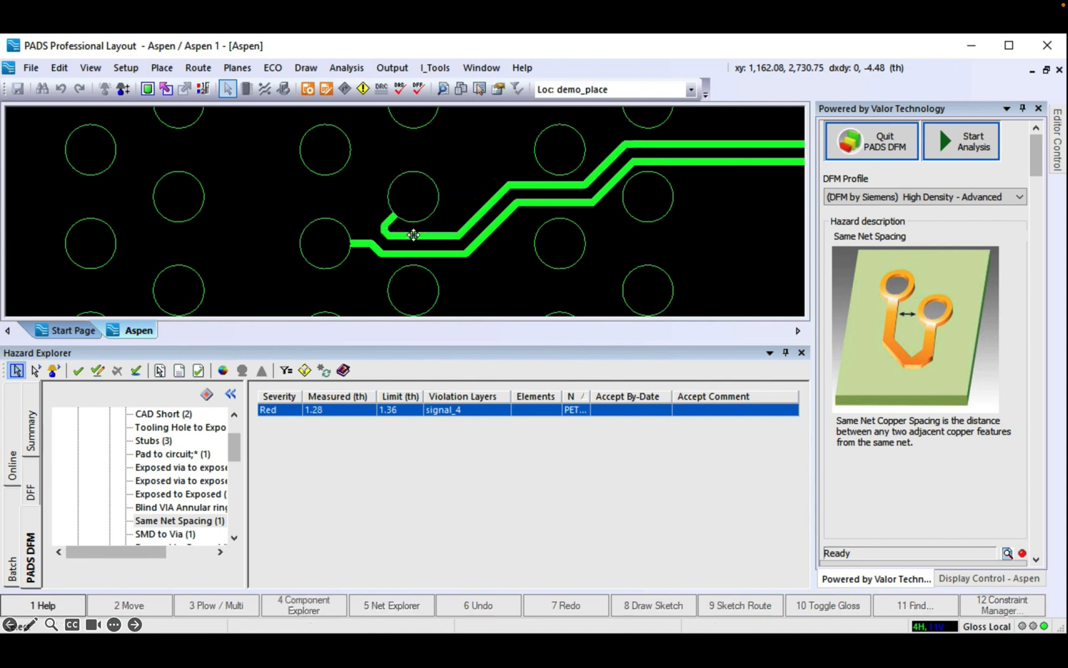
Step: Zoom to the SMD to Via violation and try moving the via off the pad
click(165, 534)
click(275, 412)
drag(397, 256, 402, 257)
scroll(239, 490, down, 2)
Step: Review the Exposed to Covered and Segmentation lines violations
click(203, 477)
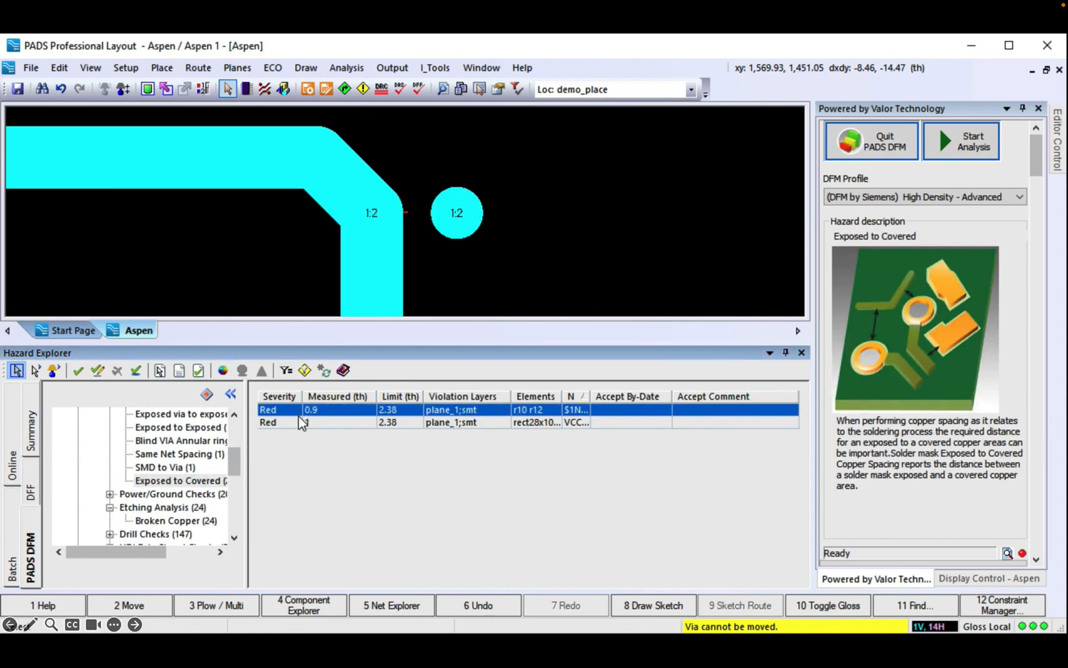
click(298, 420)
click(189, 507)
click(291, 423)
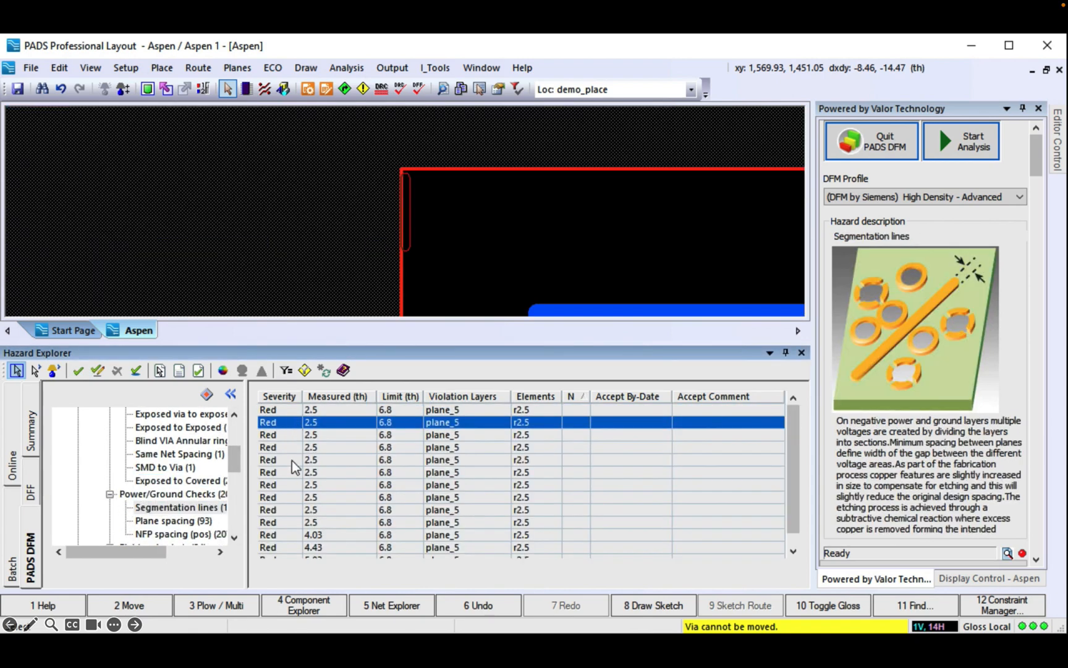
click(284, 537)
Step: Zoom to the fourth Plane spacing violation and open Constraint Manager
click(153, 521)
click(293, 447)
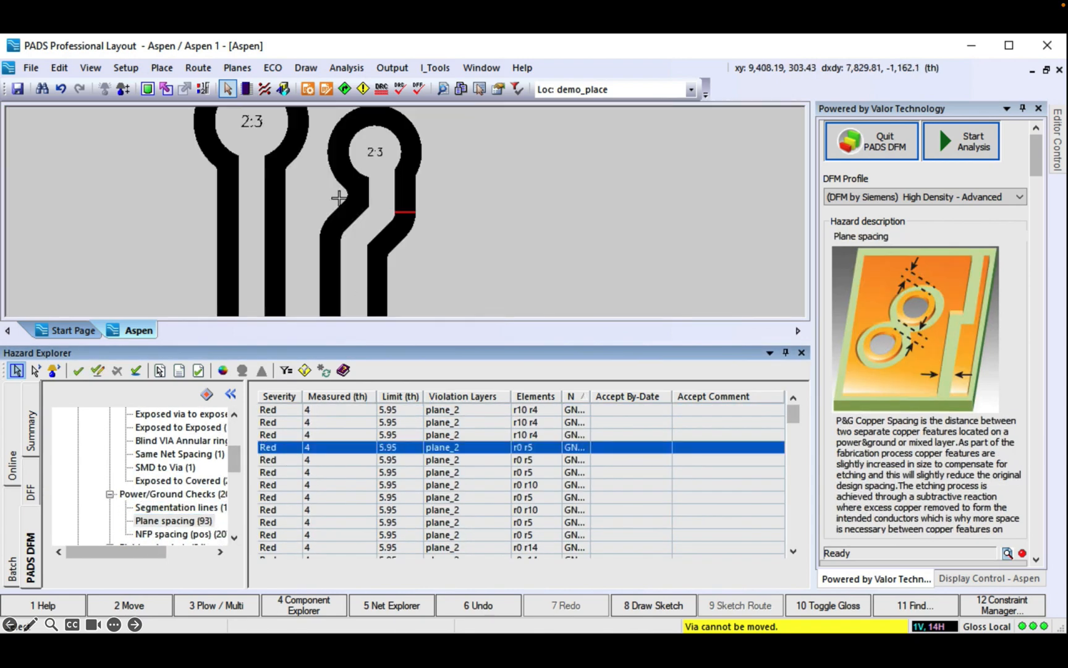
click(308, 90)
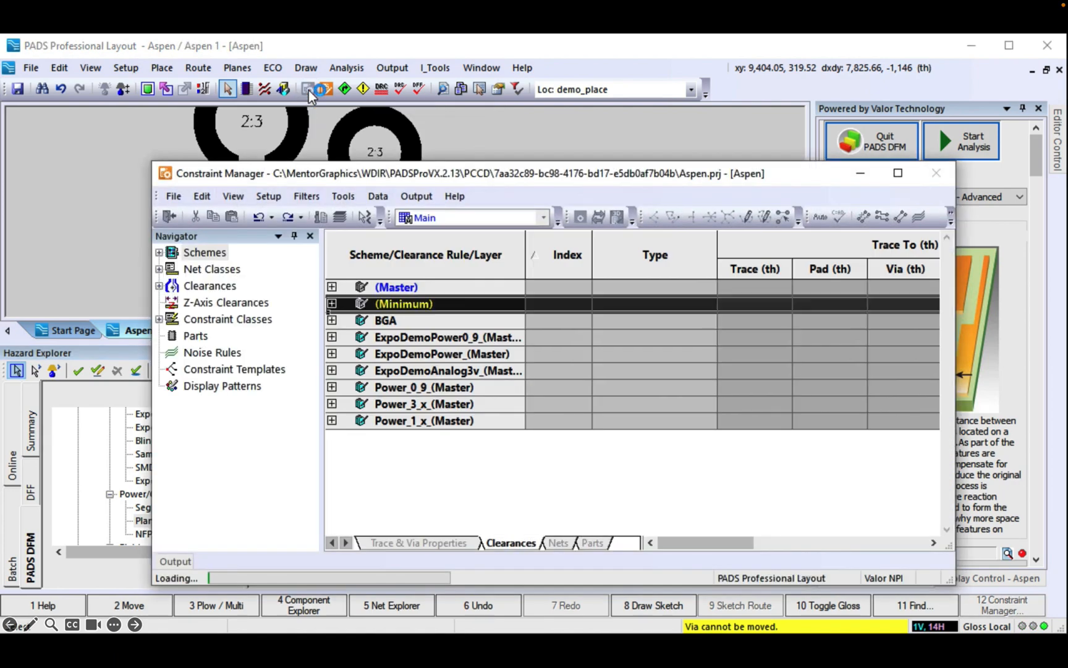
Step: Set trace-to-plane clearance to 6 th in every scheme's Default Rule
click(680, 515)
click(230, 302)
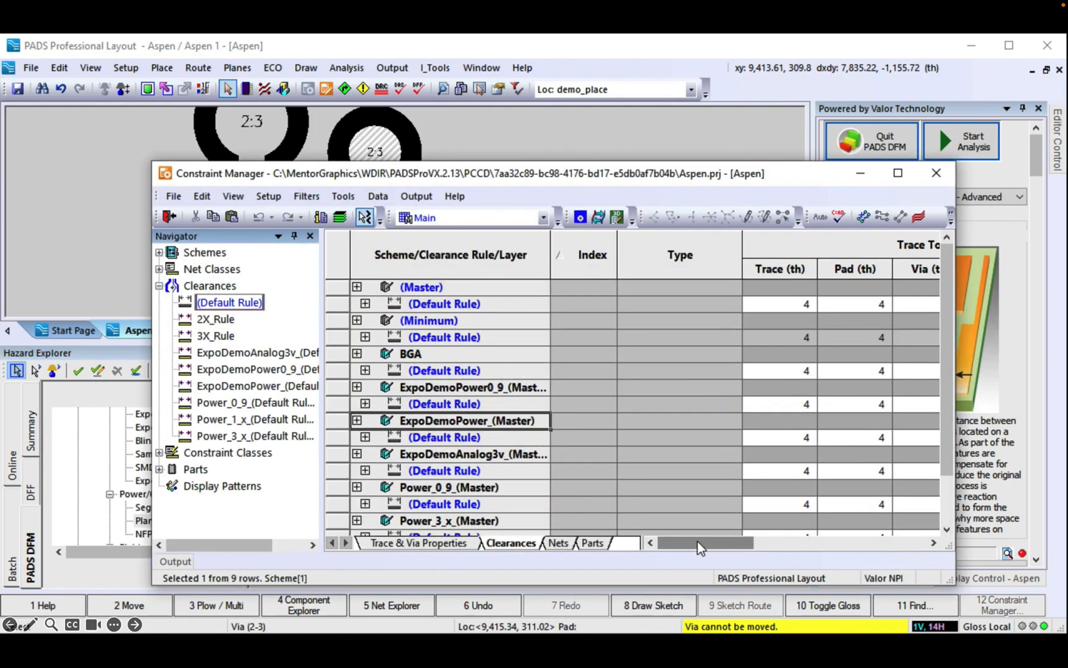
drag(698, 542, 757, 542)
click(761, 304)
text(6)
key(Return)
key(Return)
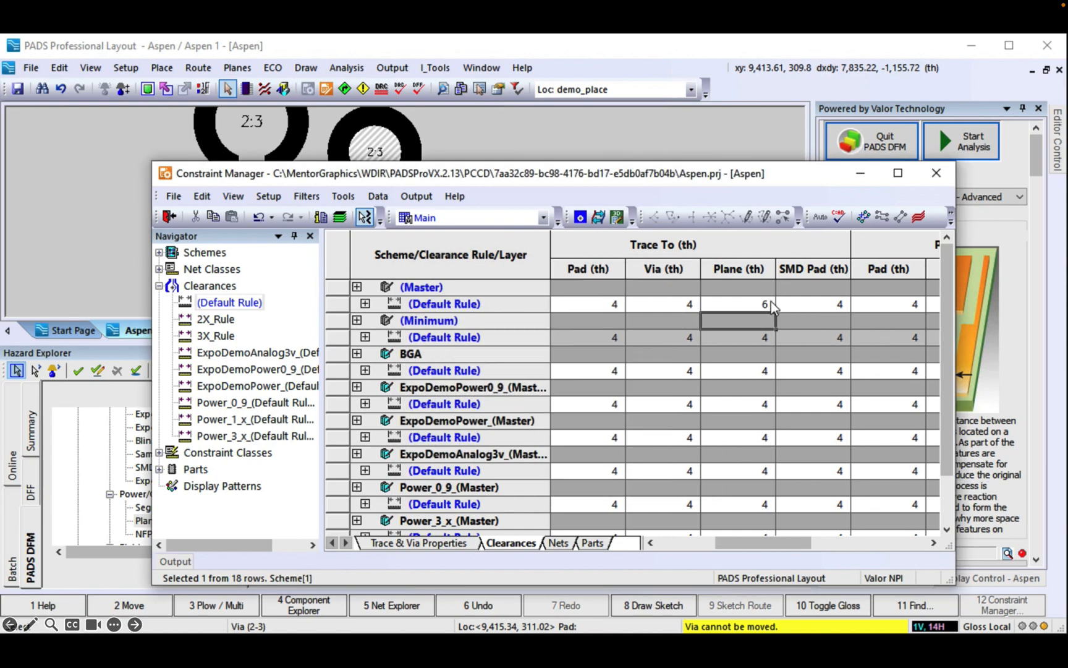
click(769, 305)
drag(777, 313, 798, 546)
Step: Set pad-to-plane clearance to 6 th for every scheme, suppressing the change prompt
key(Return)
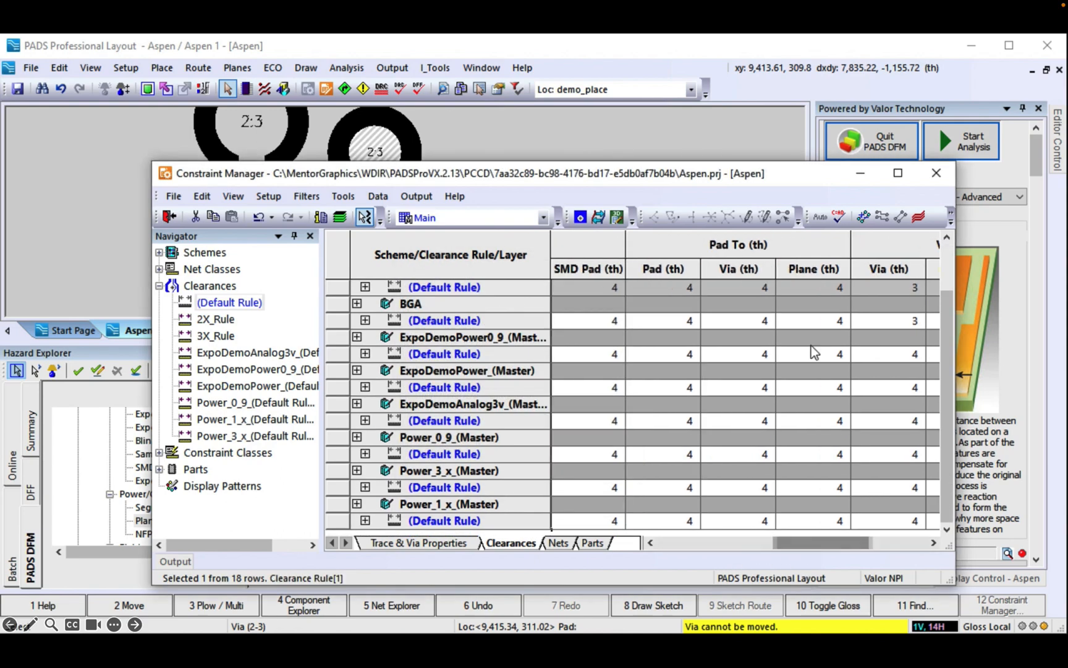
scroll(813, 345, up, 2)
click(818, 308)
text(6)
Step: Set via-to-plane clearance to 6 th for every scheme, then close Constraint Manager
key(Return)
click(571, 468)
drag(851, 313, 880, 548)
click(466, 435)
click(565, 469)
click(744, 333)
scroll(743, 334, up, 2)
click(740, 308)
text(6)
key(Return)
click(750, 302)
drag(776, 312, 774, 544)
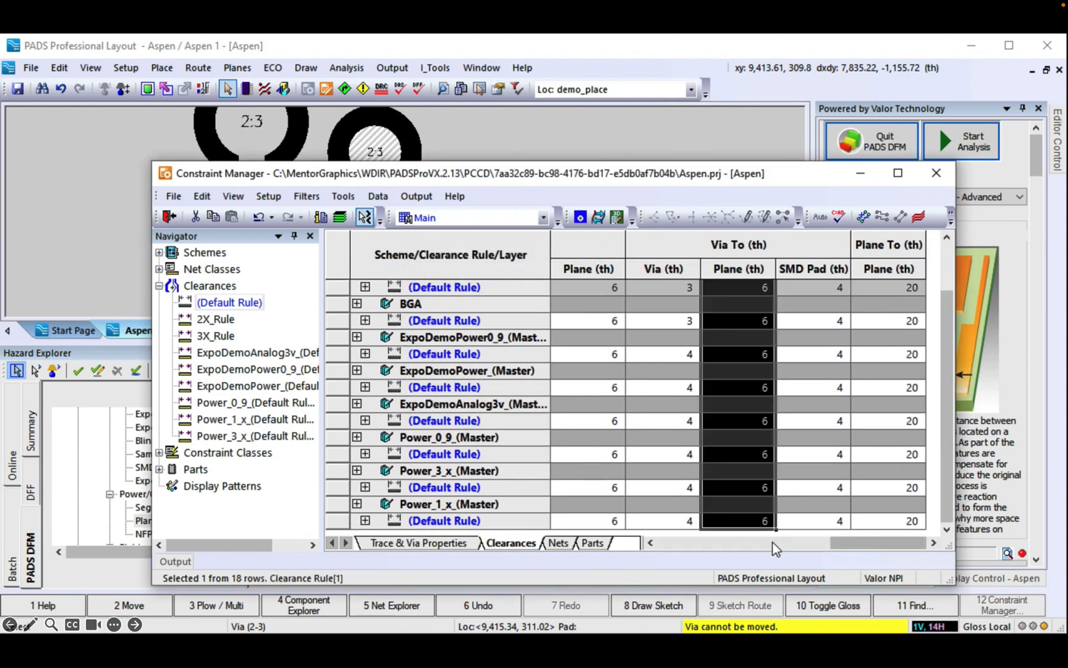
click(169, 216)
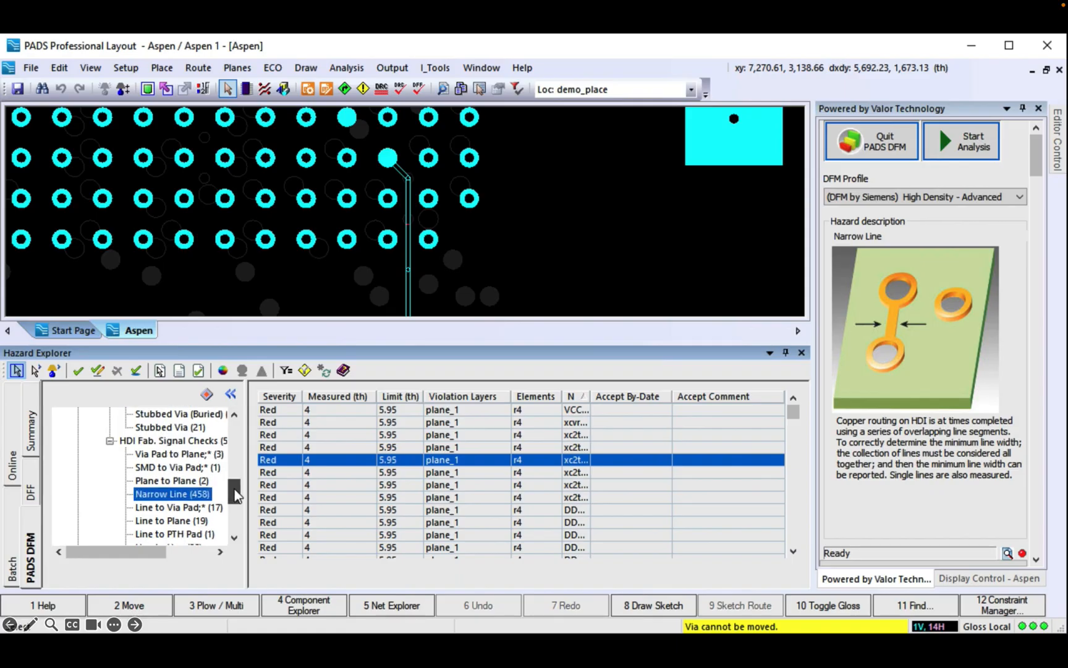
Step: Save the Aspen design and start a fresh Valor DFM analysis
drag(234, 489, 234, 533)
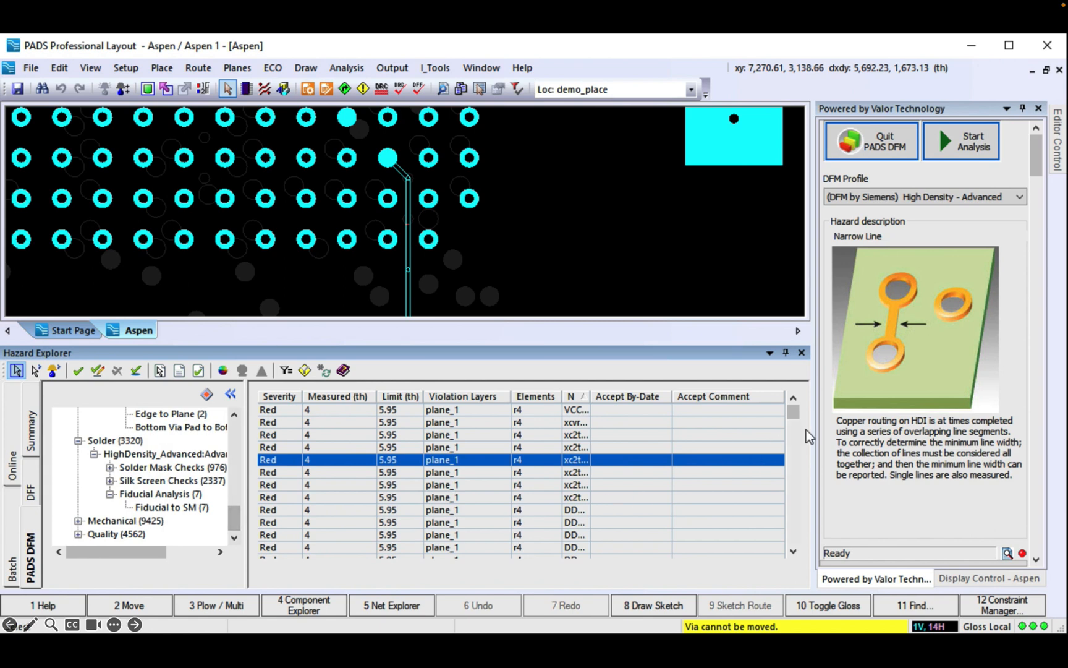
click(17, 88)
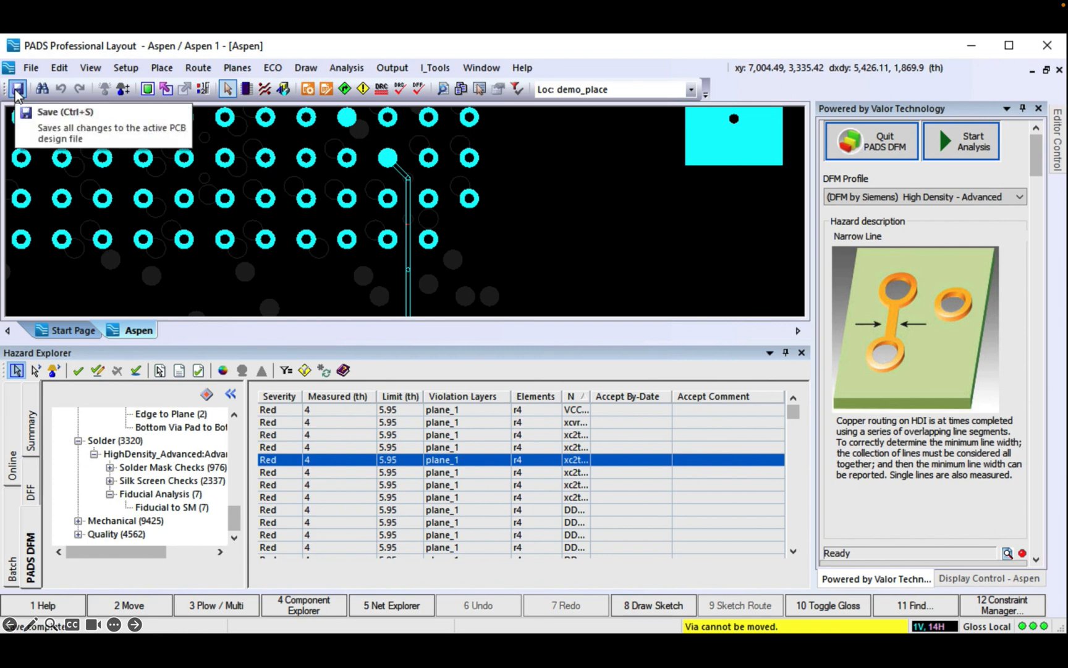
click(967, 145)
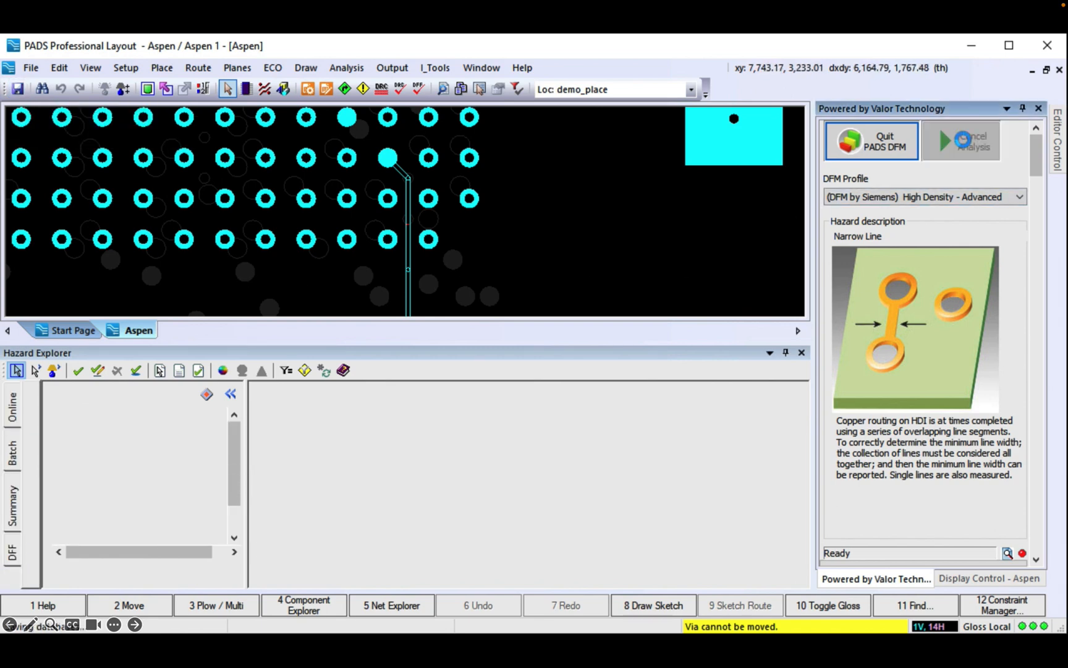